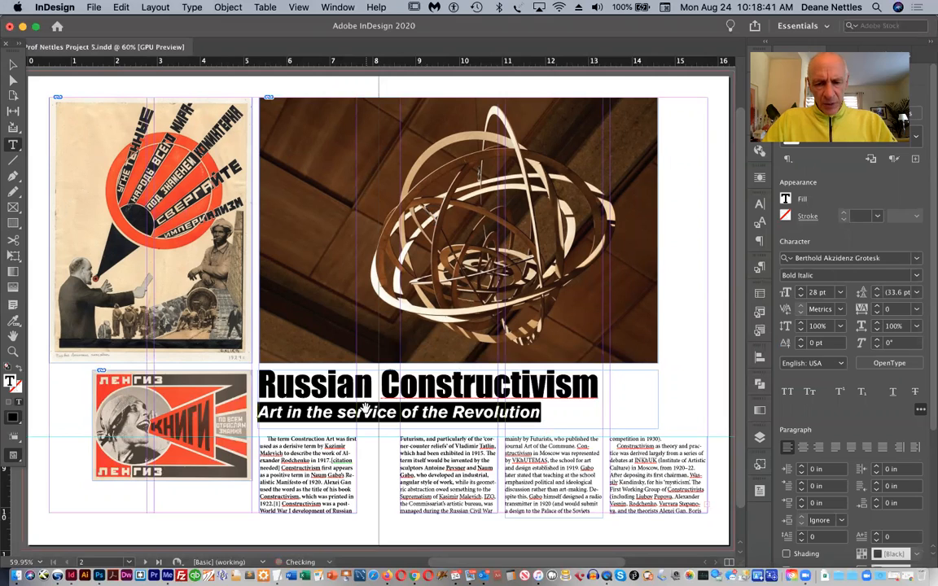
Tighten the headline and subtitle leading to 29.6 pt and shorten their text frame slightly from its lower edge
{"action": "key", "text": "alt+Up"}
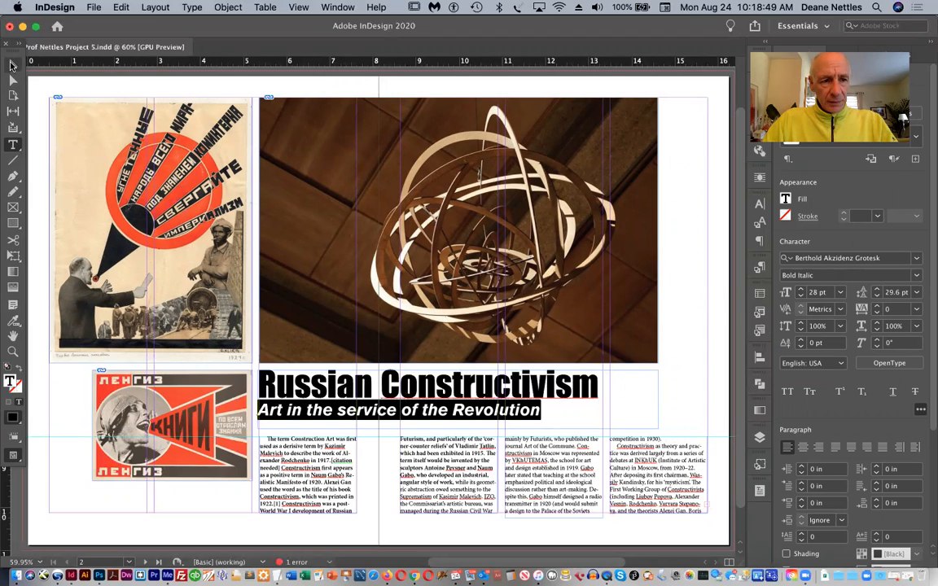
{"action": "left_click", "coordinate": [12, 63]}
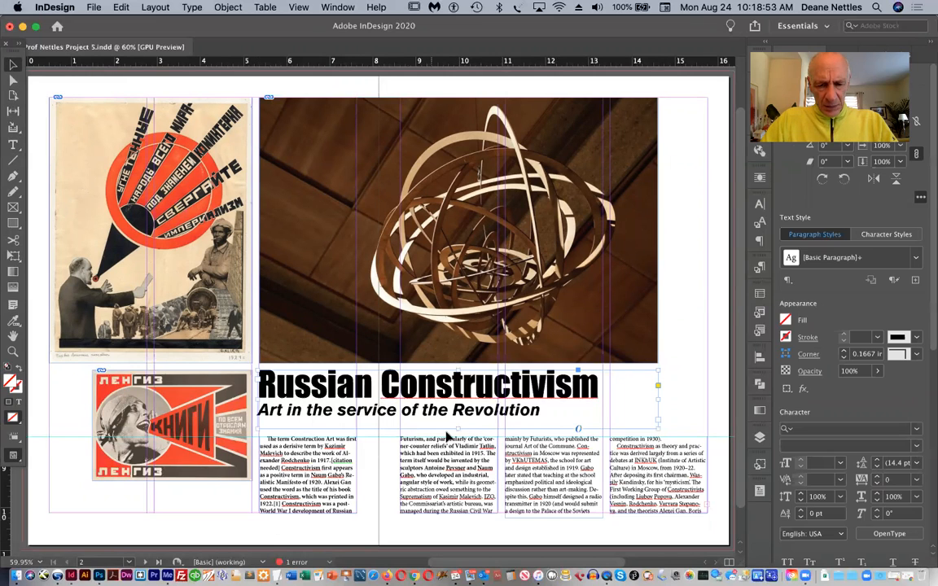
{"action": "left_click_drag", "start_coordinate": [457, 428], "coordinate": [458, 421]}
Move all four body text frames up by 12 pt by subtracting it from their Y position
{"action": "left_click", "coordinate": [312, 475]}
{"action": "left_click", "coordinate": [559, 487], "text": "shift"}
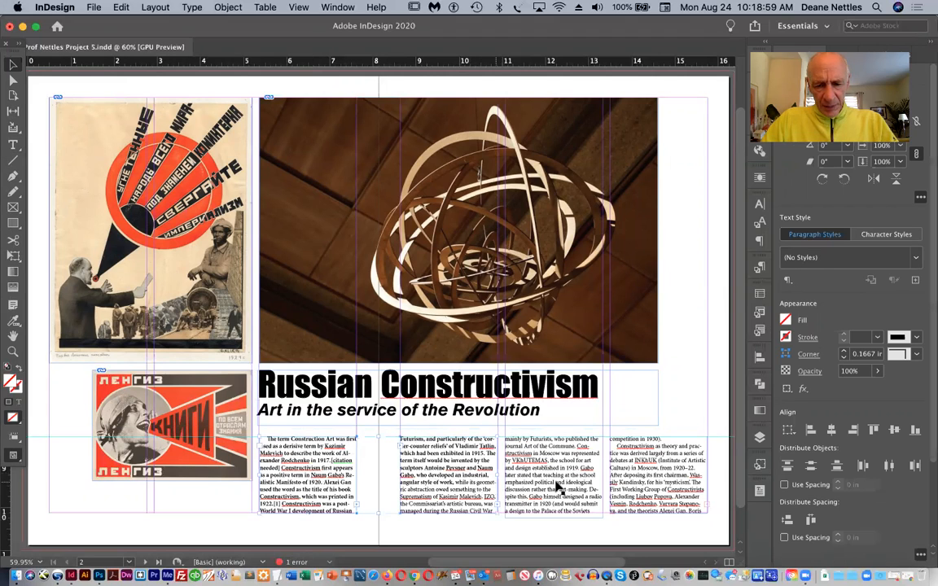
{"action": "left_click", "coordinate": [646, 486], "text": "shift"}
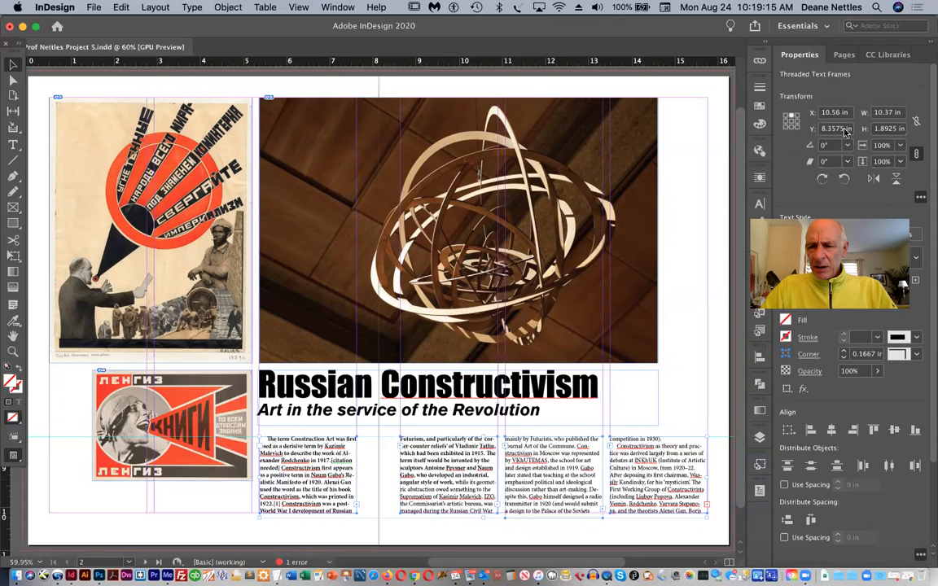
{"action": "left_click", "coordinate": [849, 134]}
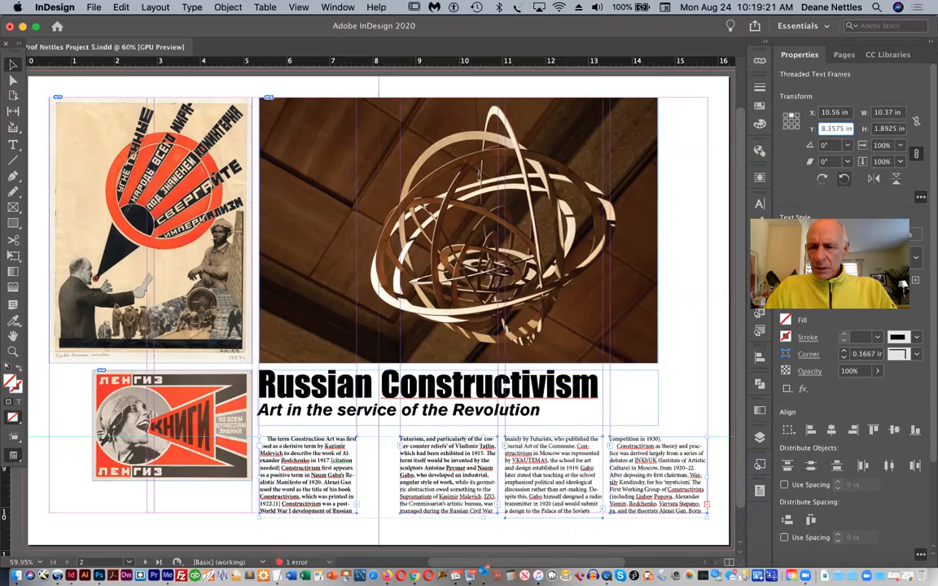
{"action": "type", "text": "-"}
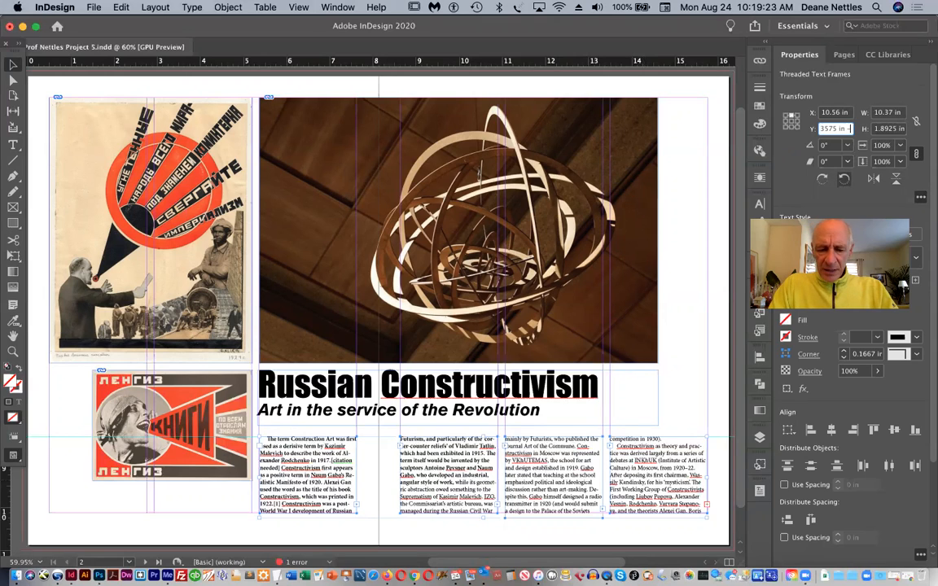
{"action": "type", "text": " 12pt"}
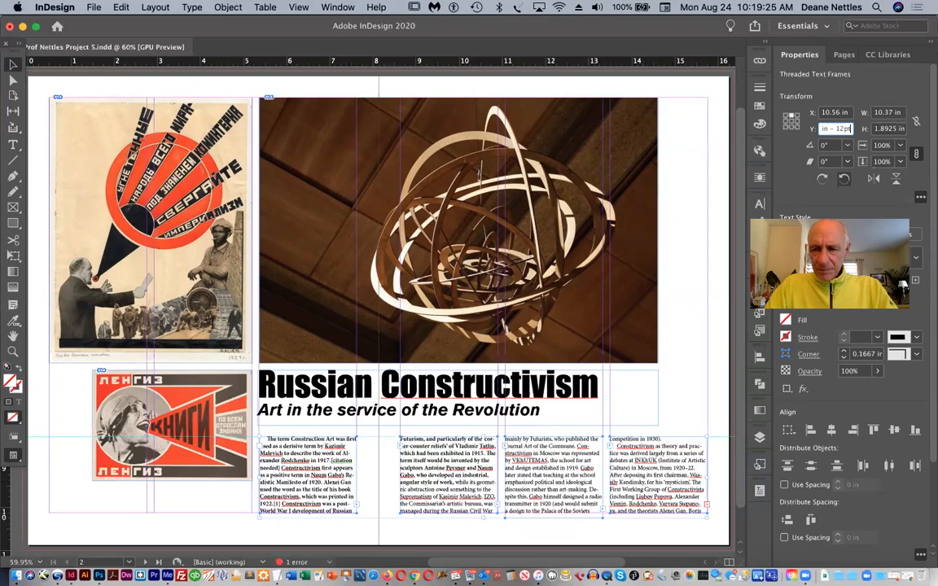
{"action": "key", "text": "Return"}
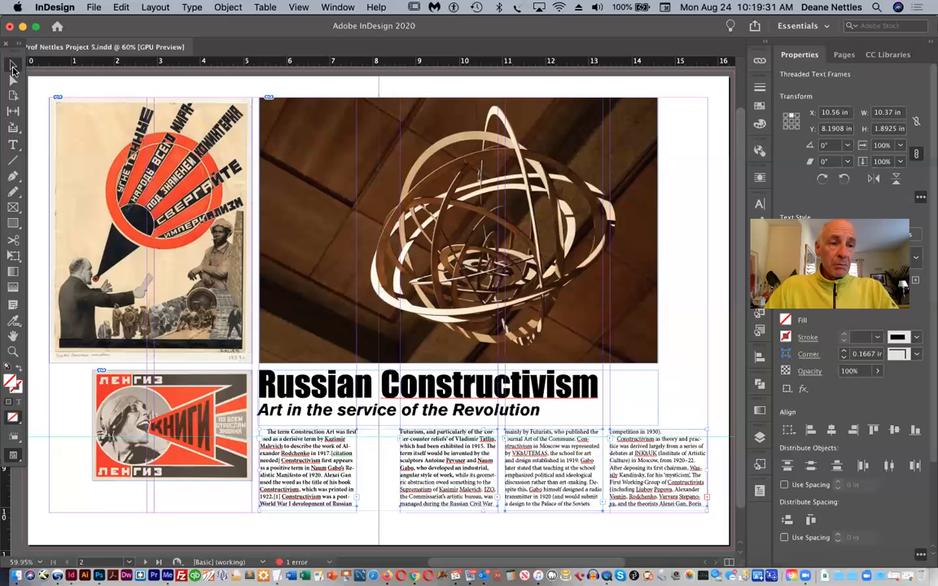
{"action": "left_click", "coordinate": [39, 99]}
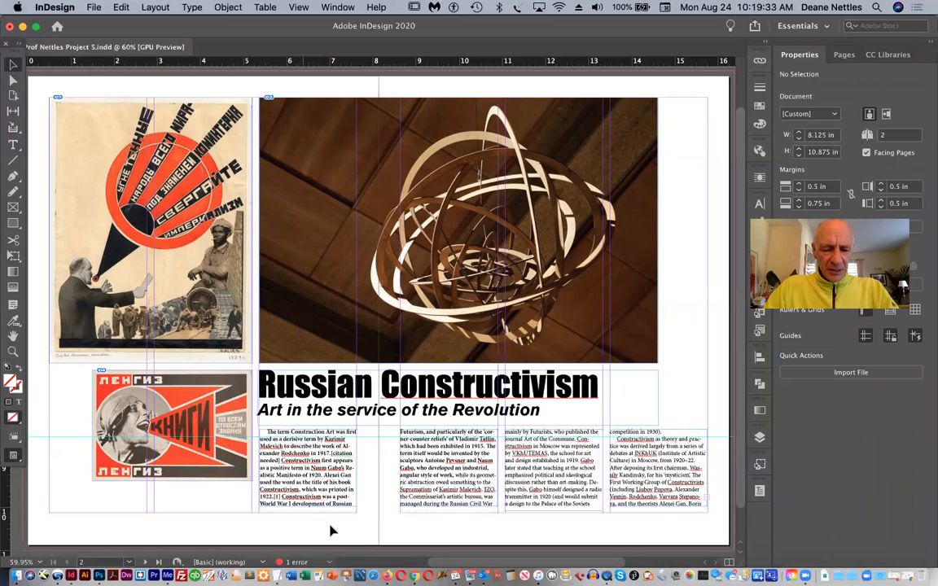
Extend each of the four body text frames downward from its lower edge to around the bottom margin
{"action": "left_click", "coordinate": [316, 485]}
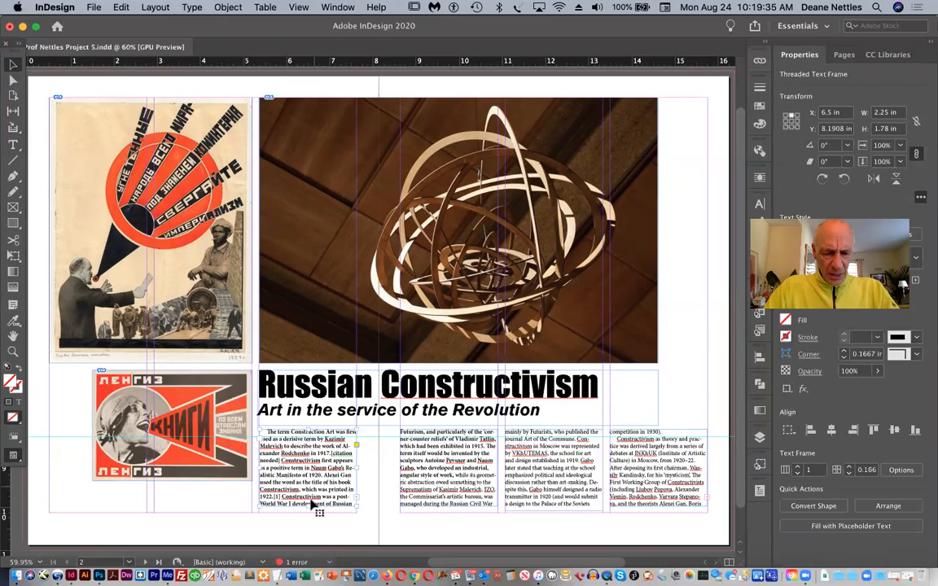
{"action": "left_click_drag", "start_coordinate": [309, 503], "coordinate": [310, 513]}
{"action": "left_click", "coordinate": [447, 491]}
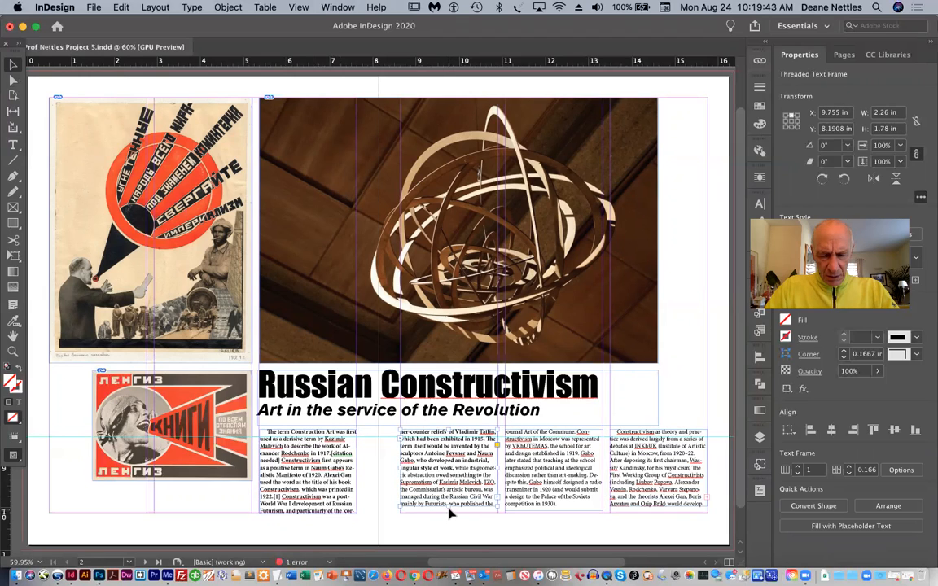
{"action": "left_click_drag", "start_coordinate": [447, 506], "coordinate": [447, 519]}
{"action": "left_click", "coordinate": [554, 489]}
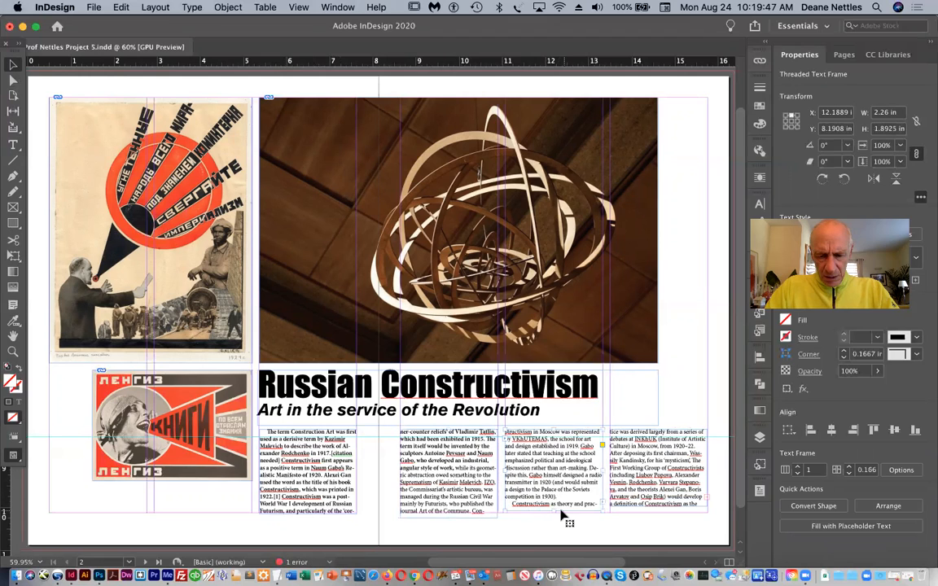
{"action": "left_click_drag", "start_coordinate": [553, 510], "coordinate": [552, 516]}
{"action": "left_click", "coordinate": [651, 504]}
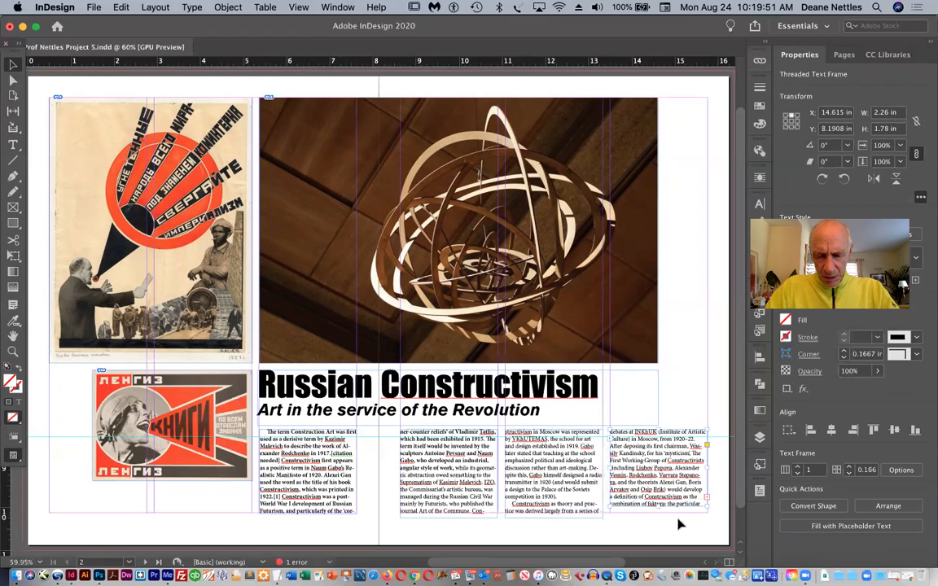
{"action": "left_click_drag", "start_coordinate": [656, 511], "coordinate": [657, 518]}
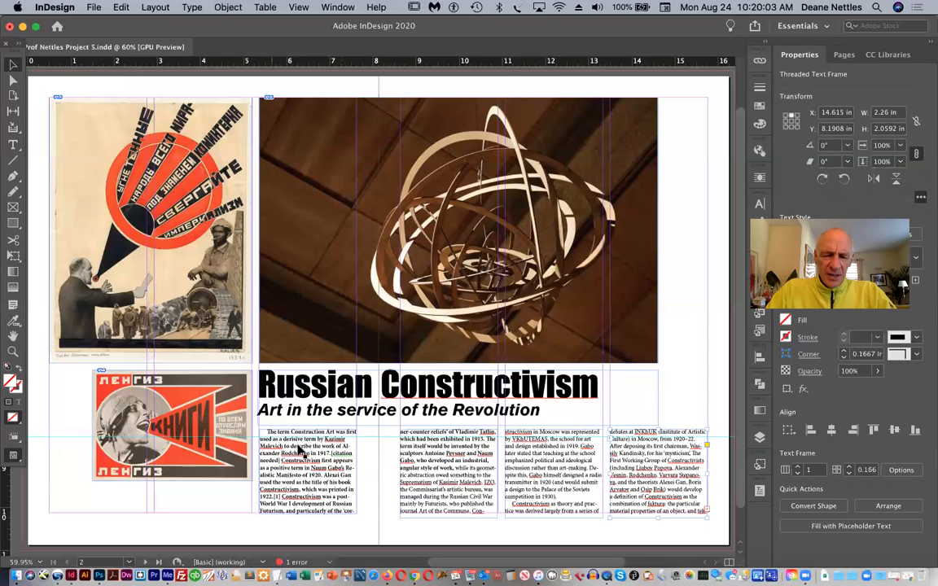
{"action": "left_click", "coordinate": [366, 464]}
Set the first-line indent of the opening body paragraph to 0
{"action": "key", "text": "t"}
{"action": "left_click", "coordinate": [297, 448]}
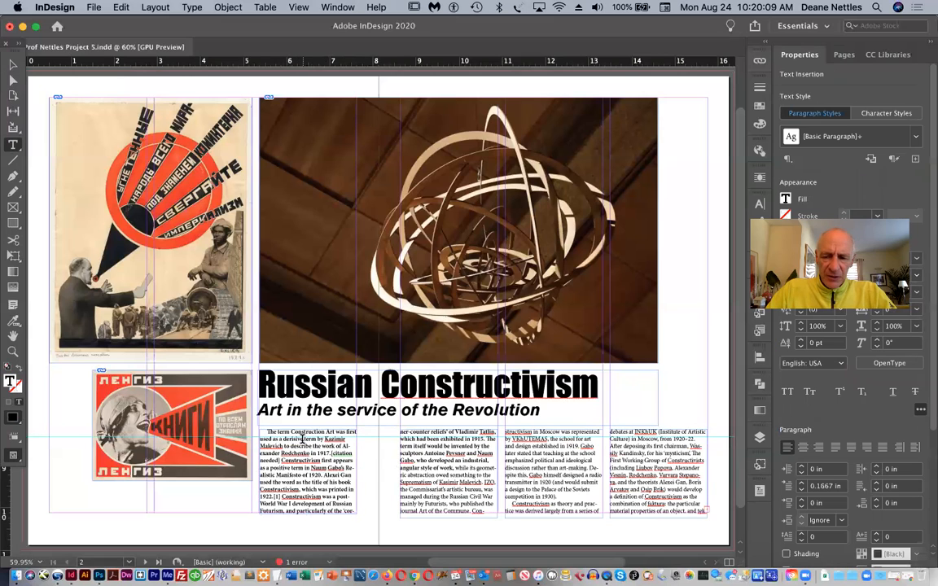
{"action": "triple_click", "coordinate": [842, 486]}
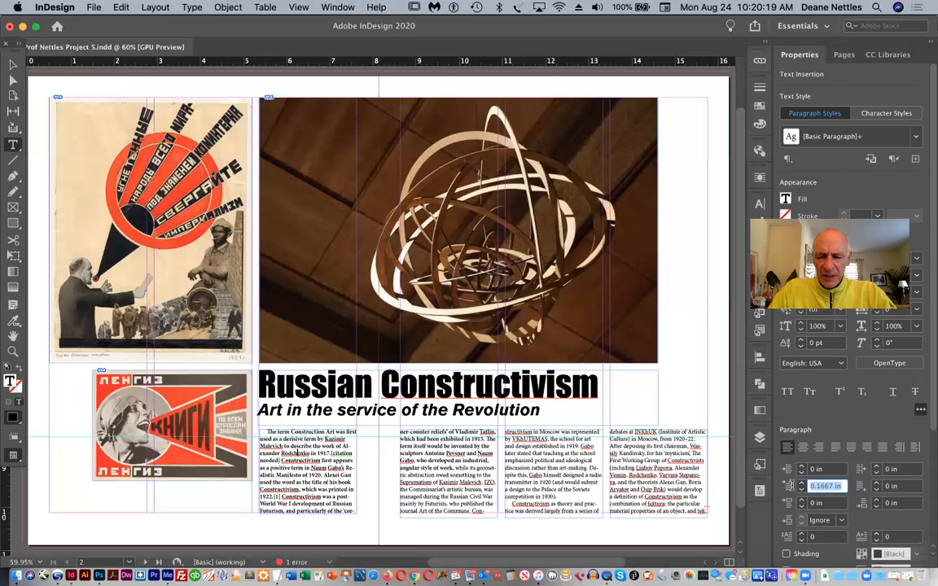
{"action": "type", "text": "0"}
{"action": "key", "text": "Return"}
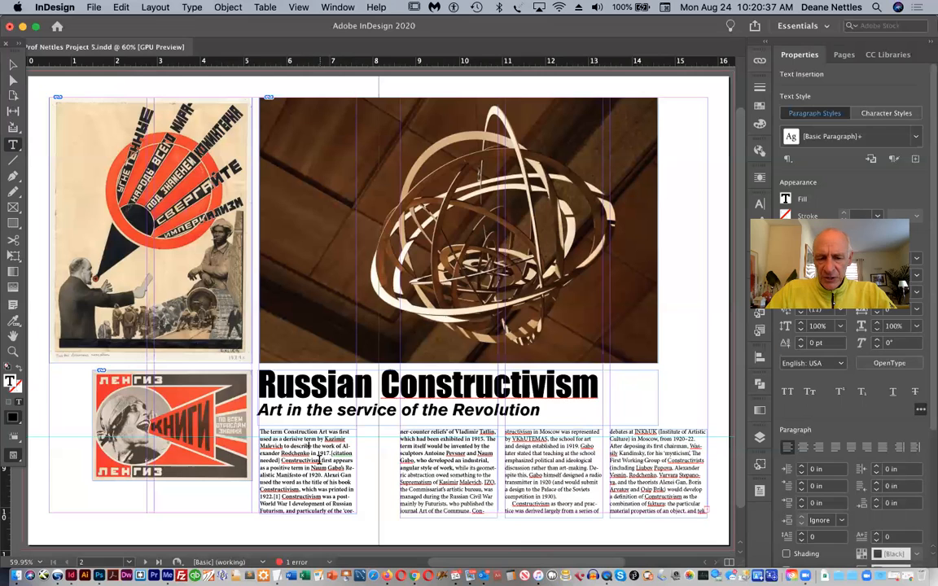
Give the opening body paragraph a one-character drop cap four lines deep
{"action": "left_click", "coordinate": [802, 534]}
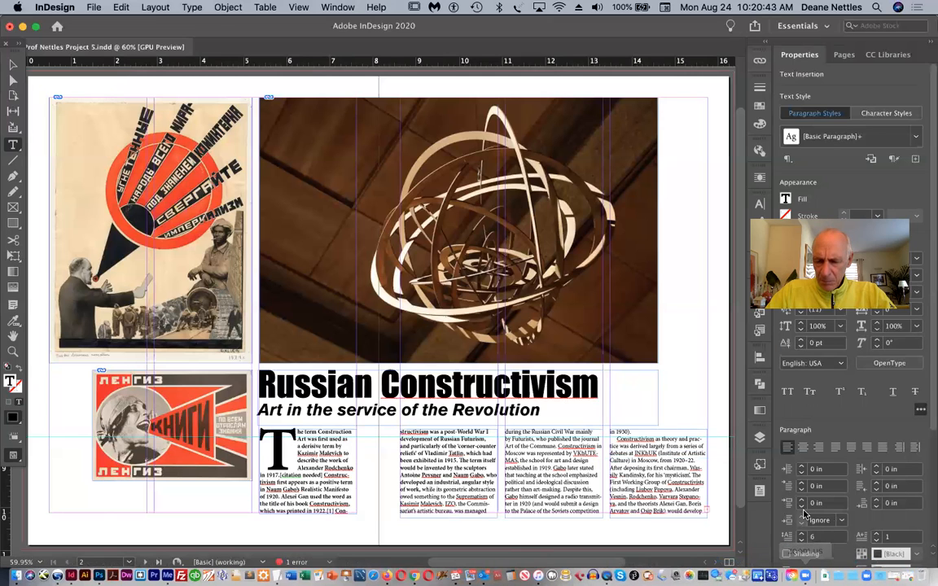
{"action": "left_click", "coordinate": [800, 540]}
{"action": "left_click", "coordinate": [801, 541]}
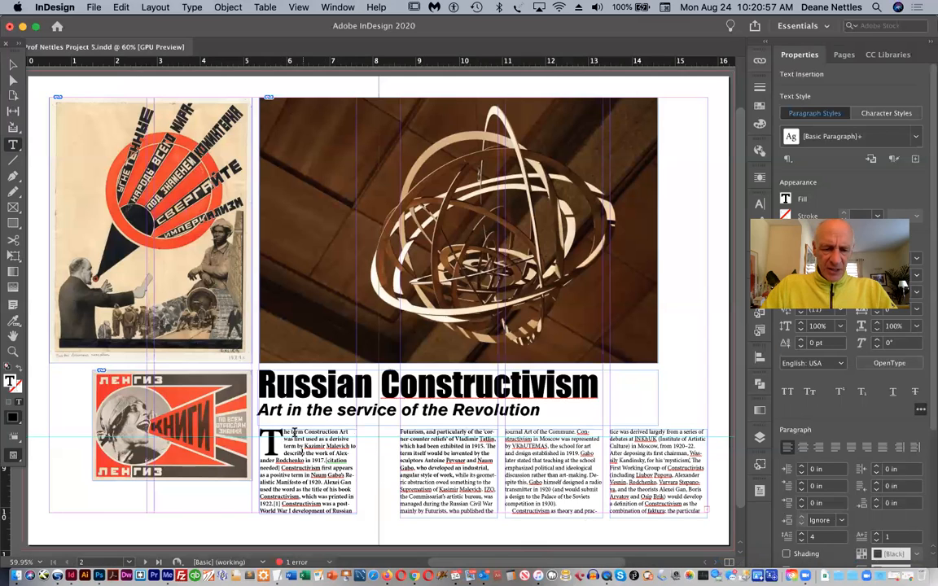
Set the entire threaded body text in Berthold Akzidenz Grotesk Light
{"action": "left_click_drag", "start_coordinate": [281, 435], "coordinate": [261, 445]}
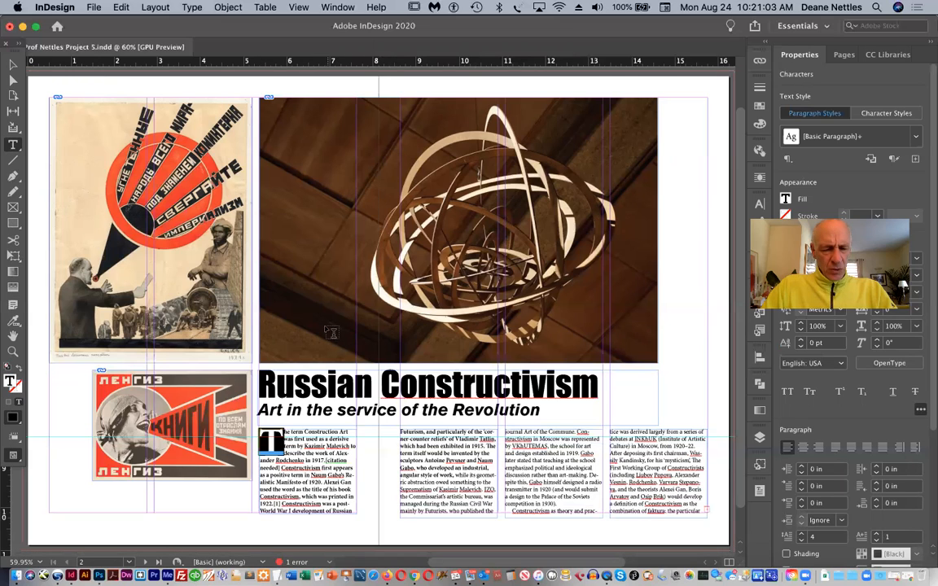
{"action": "left_click", "coordinate": [312, 453]}
{"action": "key", "text": "super+a"}
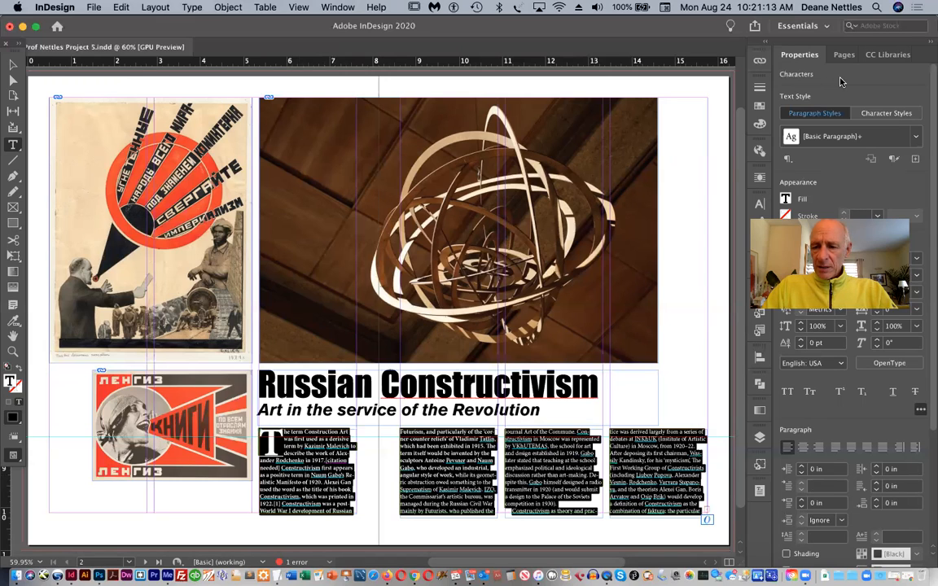
{"action": "left_click", "coordinate": [842, 258]}
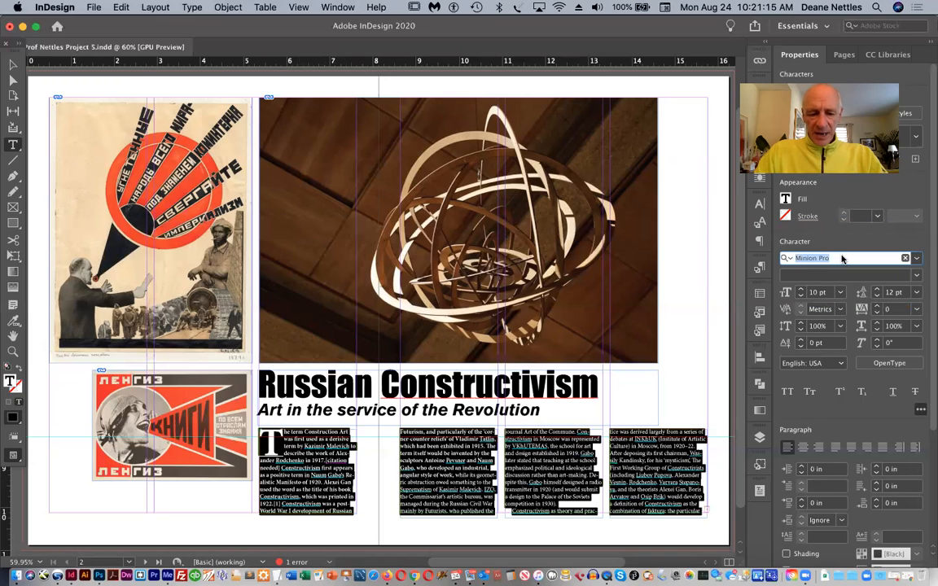
{"action": "type", "text": "akz"}
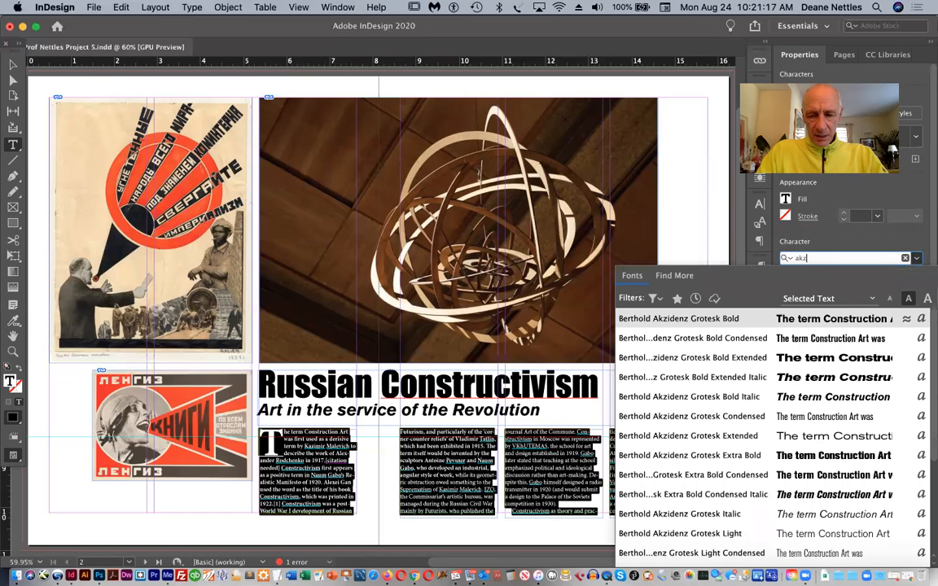
{"action": "left_click", "coordinate": [732, 533]}
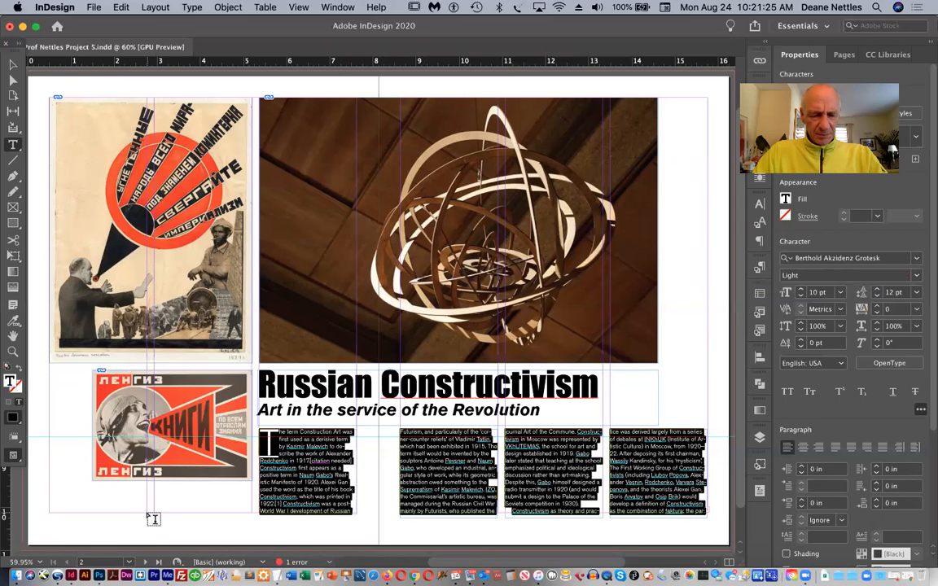
Change the font of the drop cap T to Impact
{"action": "left_click", "coordinate": [269, 436]}
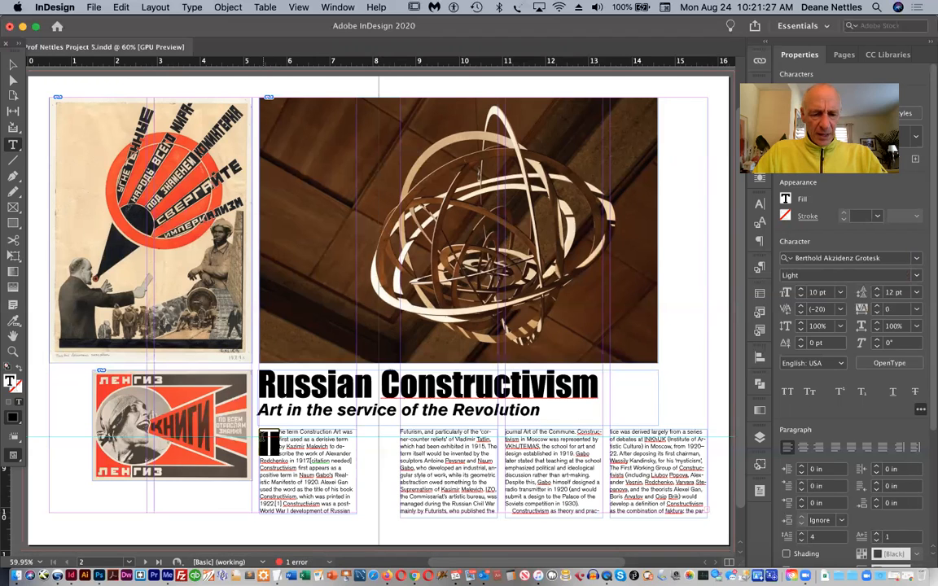
{"action": "left_click", "coordinate": [884, 258]}
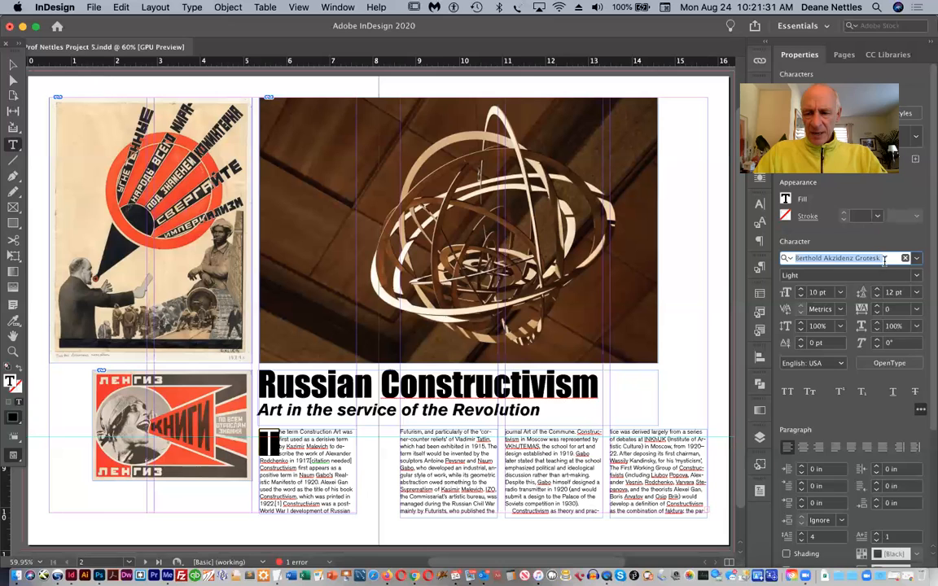
{"action": "type", "text": "impact"}
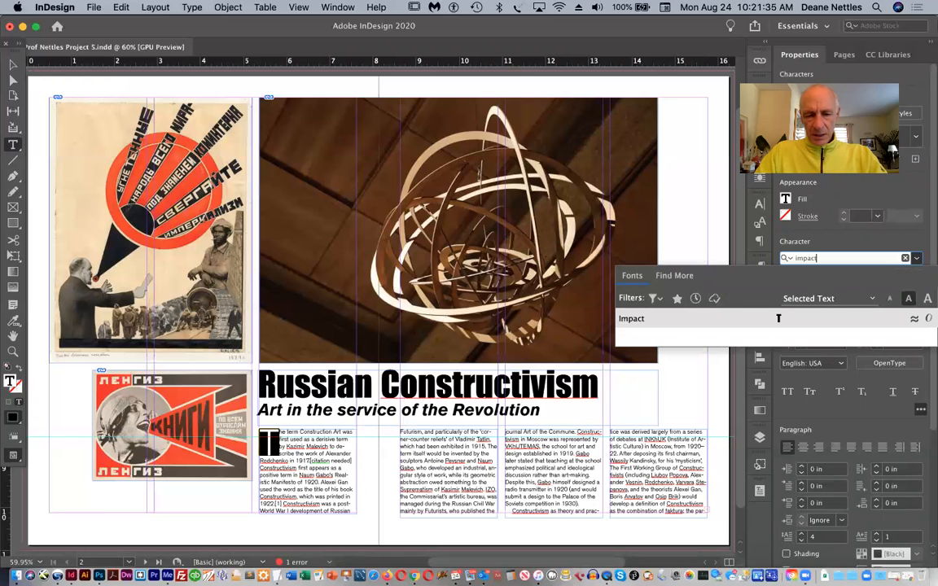
{"action": "left_click", "coordinate": [778, 319]}
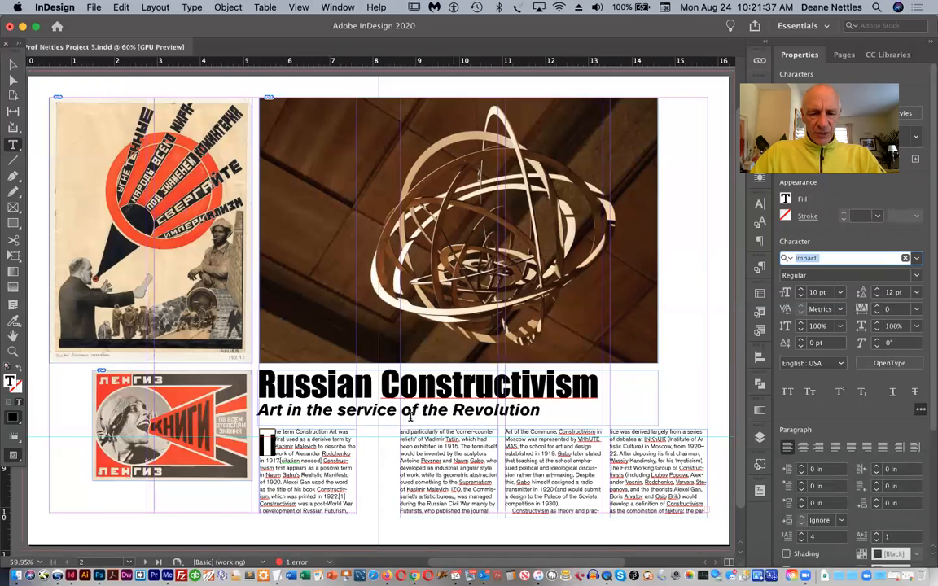
{"action": "key", "text": "ctrl+z"}
{"action": "left_click", "coordinate": [330, 454]}
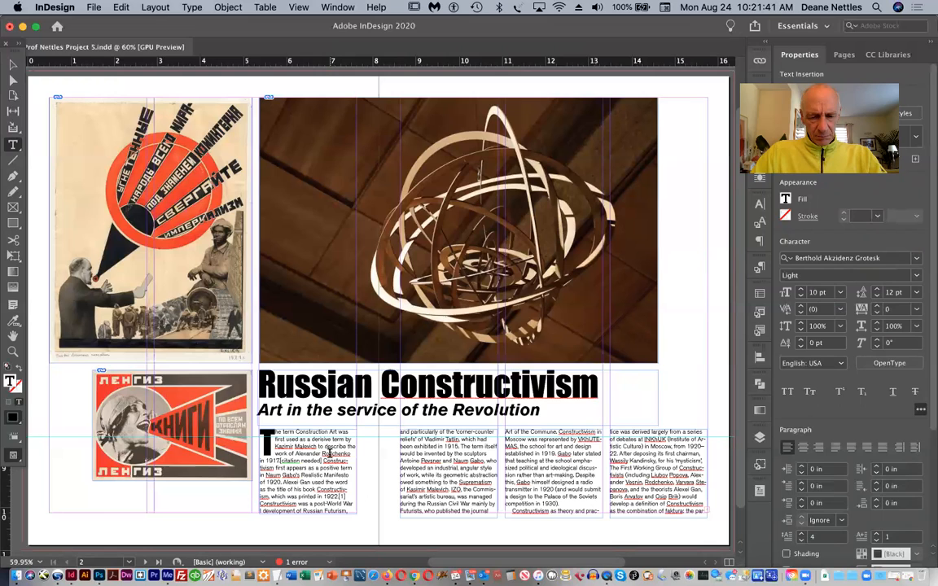
Deselect everything and switch the screen mode to Preview to hide the guides and frame edges
{"action": "left_click", "coordinate": [13, 64]}
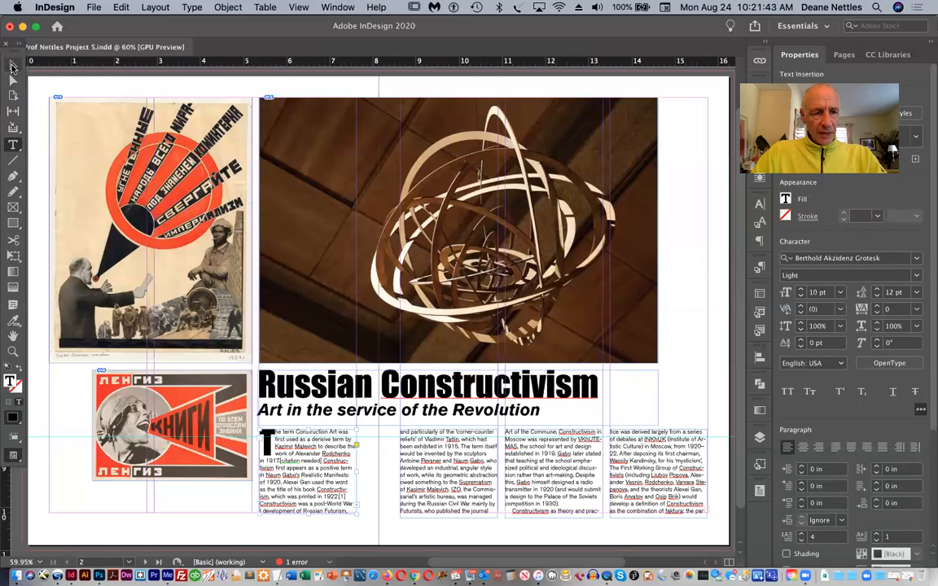
{"action": "left_click", "coordinate": [38, 92]}
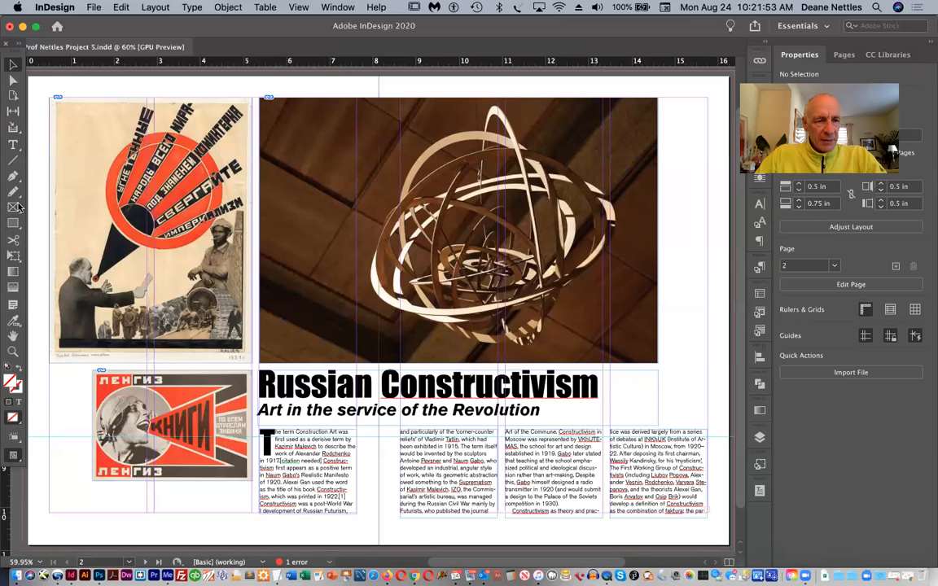
{"action": "right_click", "coordinate": [18, 460]}
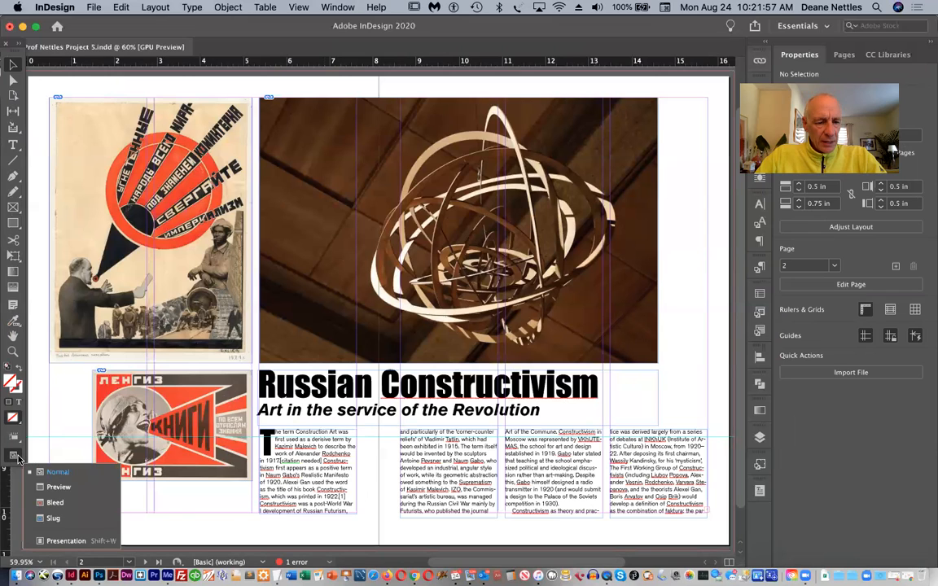
{"action": "left_click", "coordinate": [51, 487]}
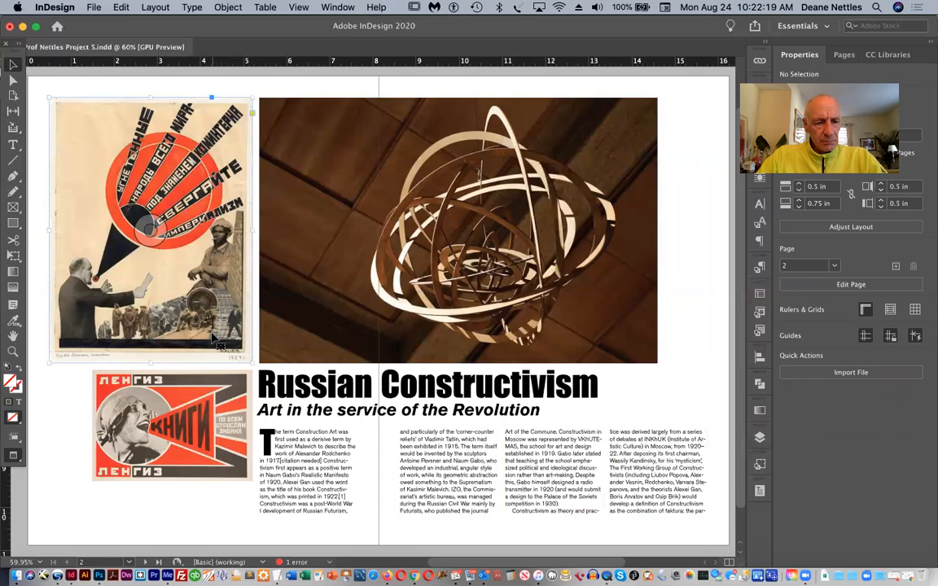
Try cropping the large poster image's frame from its lower-left corner to about 4.36 in wide by 5.7 in high
{"action": "left_click", "coordinate": [195, 312]}
{"action": "left_click_drag", "start_coordinate": [48, 360], "coordinate": [63, 342]}
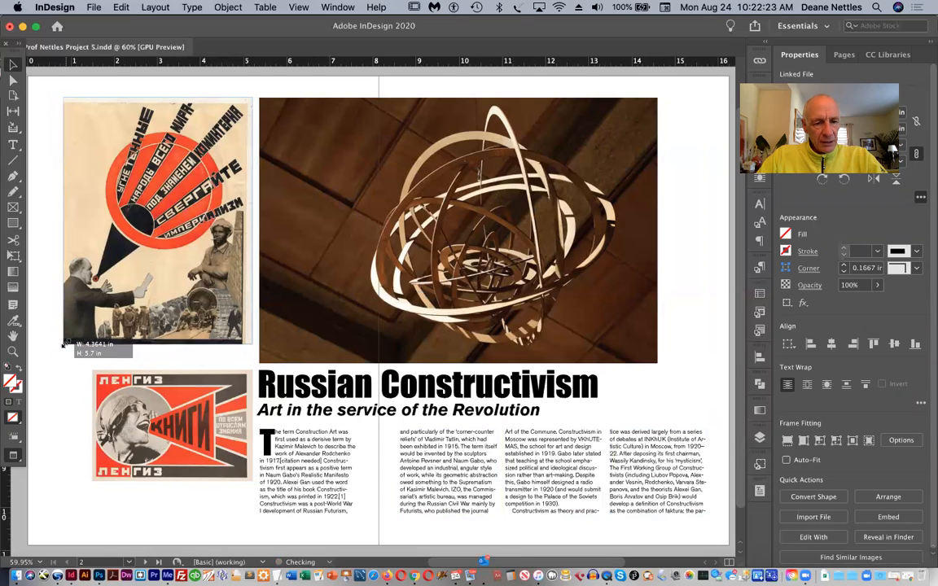
{"action": "key", "text": "super+z"}
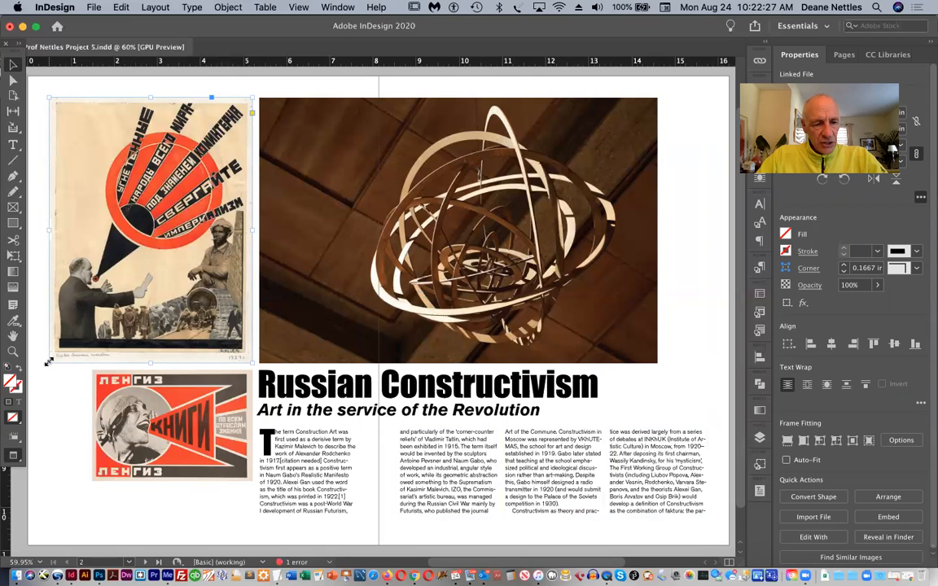
Scale the large poster image down from its lower-left corner and move the small red poster up beneath it
{"action": "left_click_drag", "start_coordinate": [49, 361], "coordinate": [65, 340]}
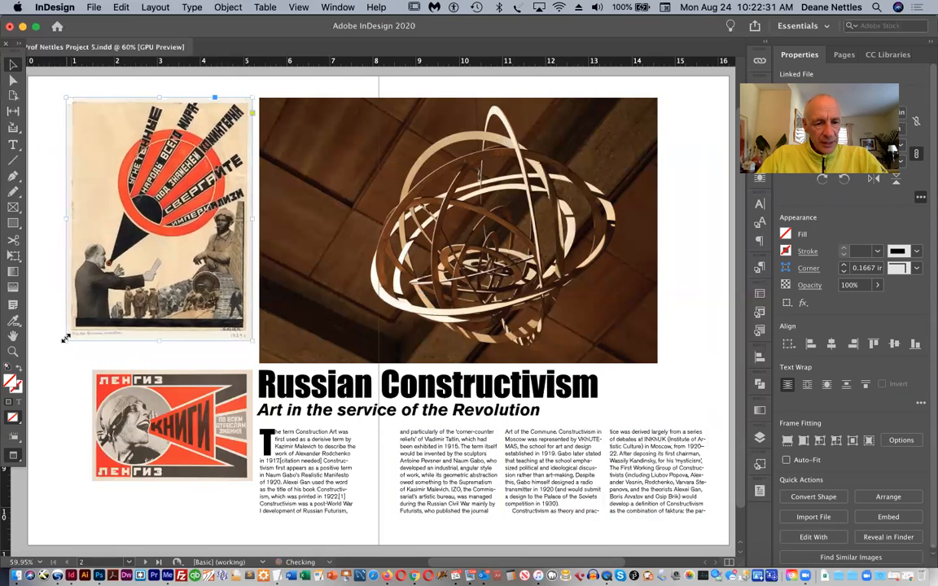
{"action": "left_click_drag", "start_coordinate": [191, 387], "coordinate": [195, 361]}
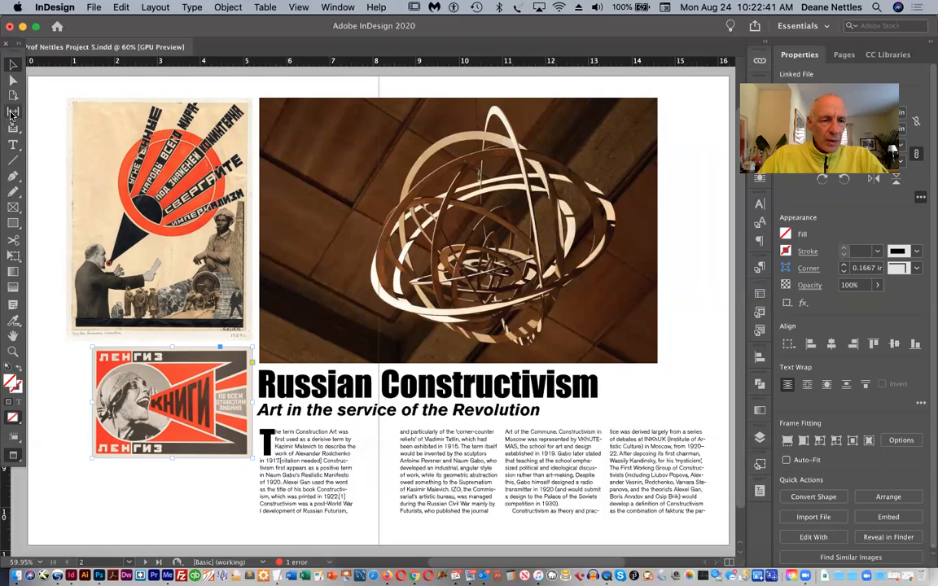
Create a caption text frame about 3.7 in wide by 1 in high directly beneath the small red poster
{"action": "left_click", "coordinate": [13, 145]}
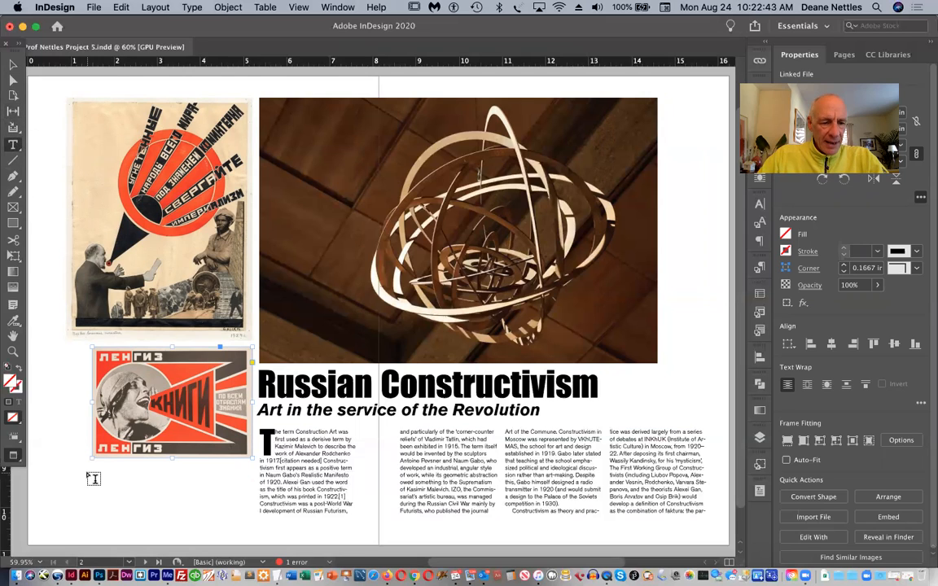
{"action": "mouse_move", "coordinate": [92, 468]}
{"action": "left_mouse_down"}
{"action": "mouse_move", "coordinate": [153, 497]}
{"action": "mouse_move", "coordinate": [252, 511]}
{"action": "left_mouse_up"}
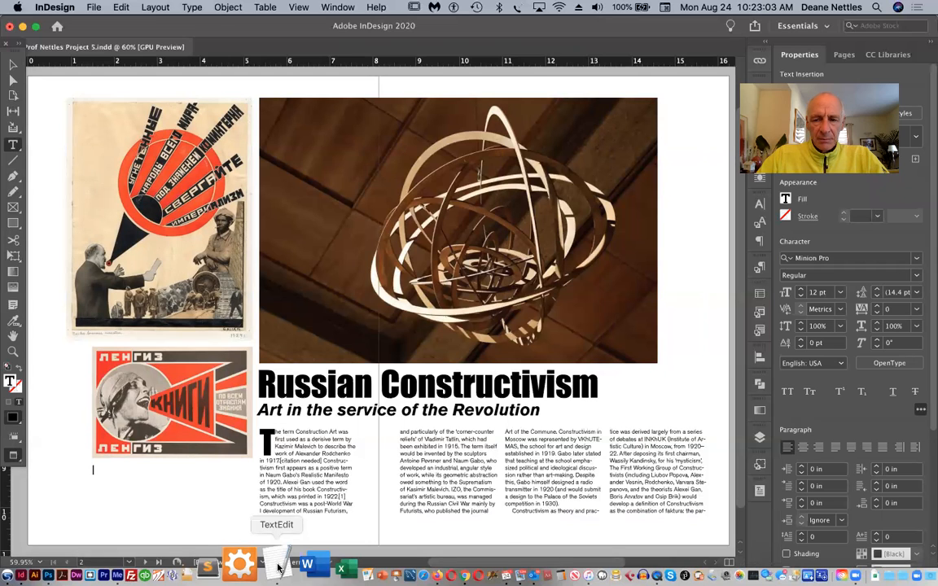
Switch to TextEdit and close the two text documents already open there
{"action": "left_click", "coordinate": [277, 567]}
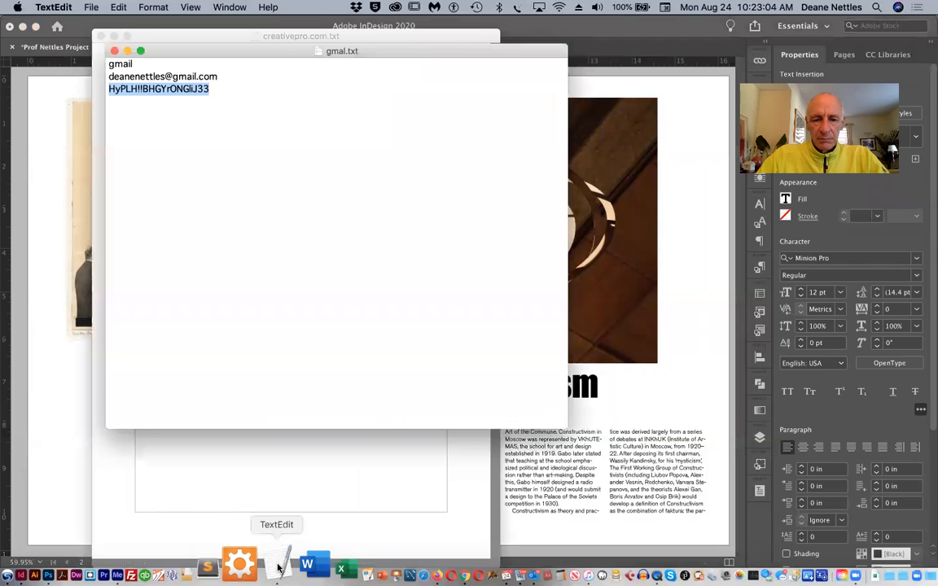
{"action": "left_click", "coordinate": [115, 51]}
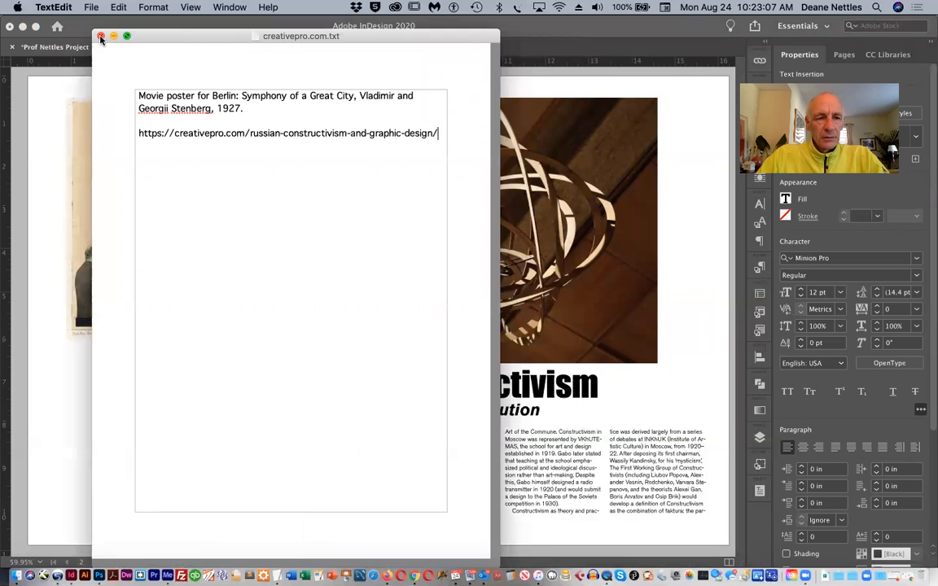
{"action": "left_click", "coordinate": [100, 36]}
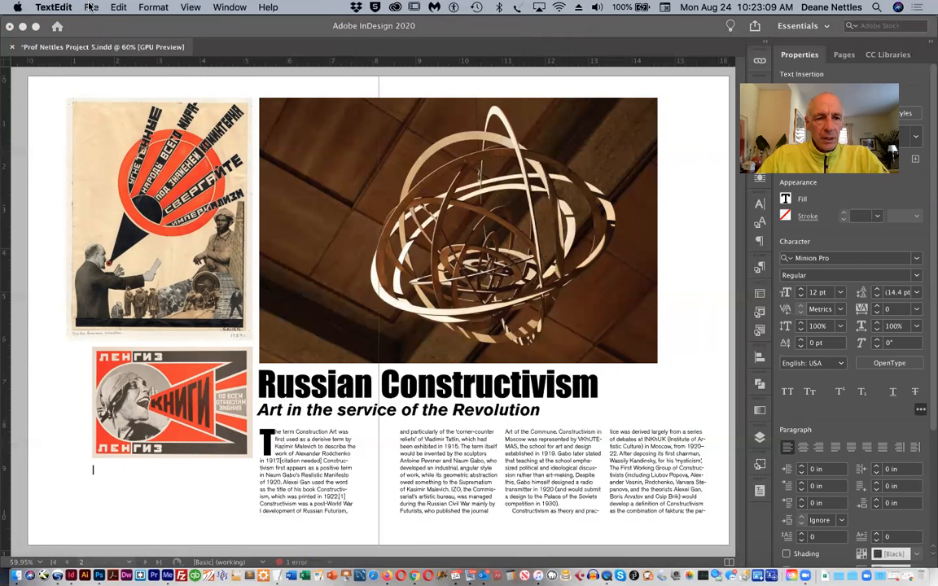
Open Images from Artsy.com.txt from the images/Artsy.com folder, check it for image credits, and close it
{"action": "left_click", "coordinate": [89, 7]}
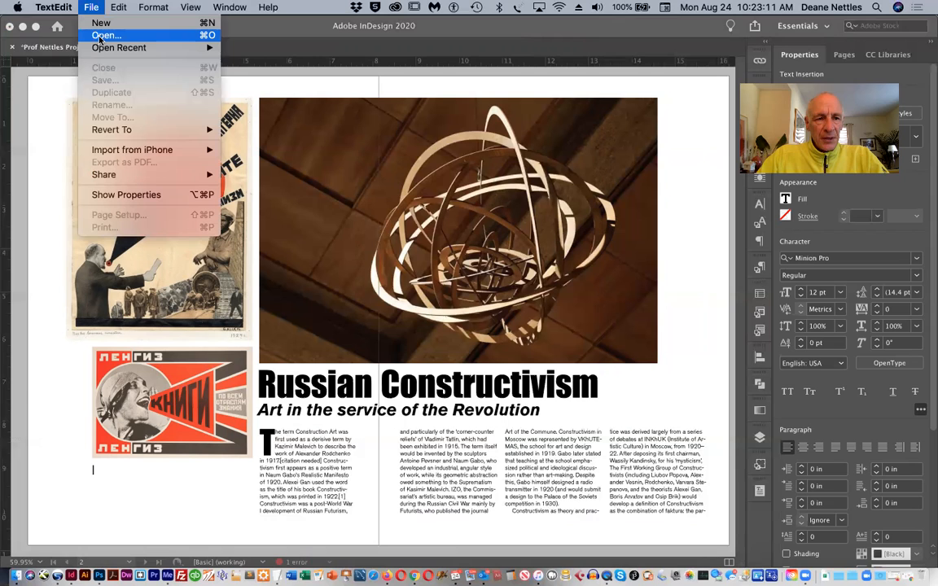
{"action": "left_click", "coordinate": [102, 35]}
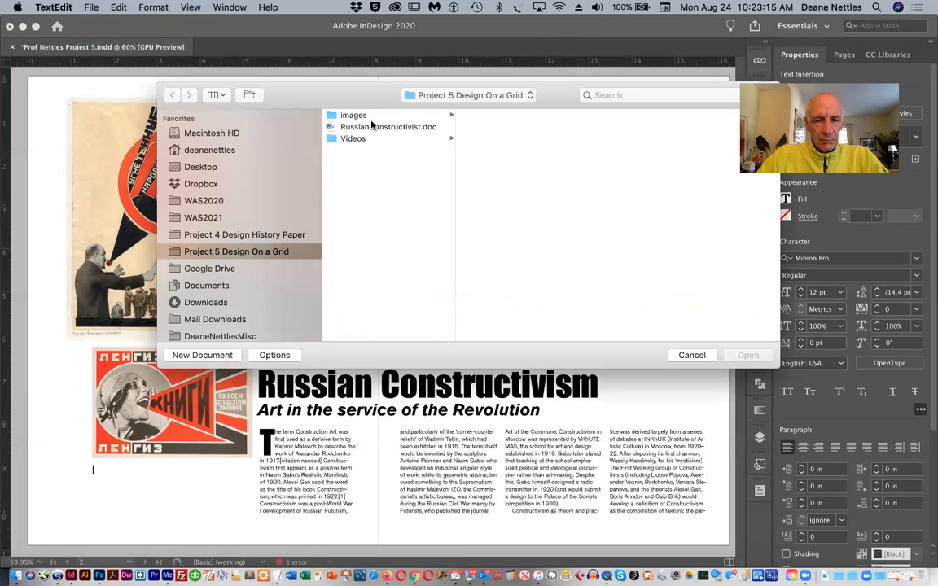
{"action": "left_click", "coordinate": [346, 116]}
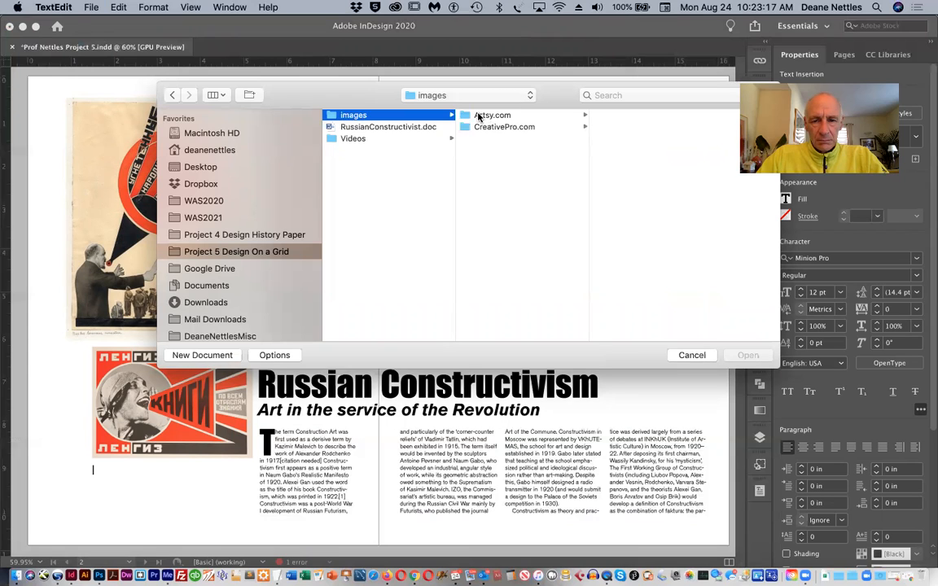
{"action": "left_click", "coordinate": [482, 116]}
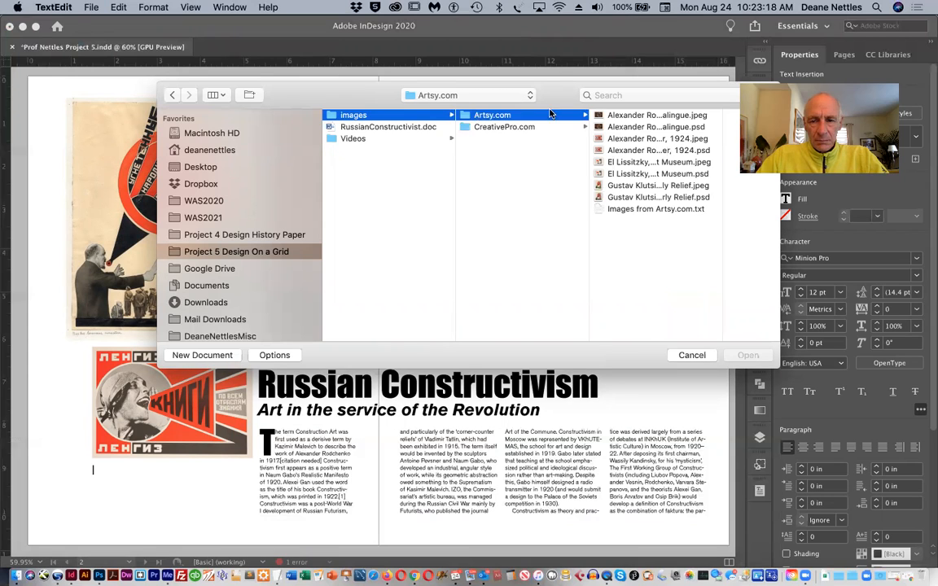
{"action": "left_click", "coordinate": [611, 209]}
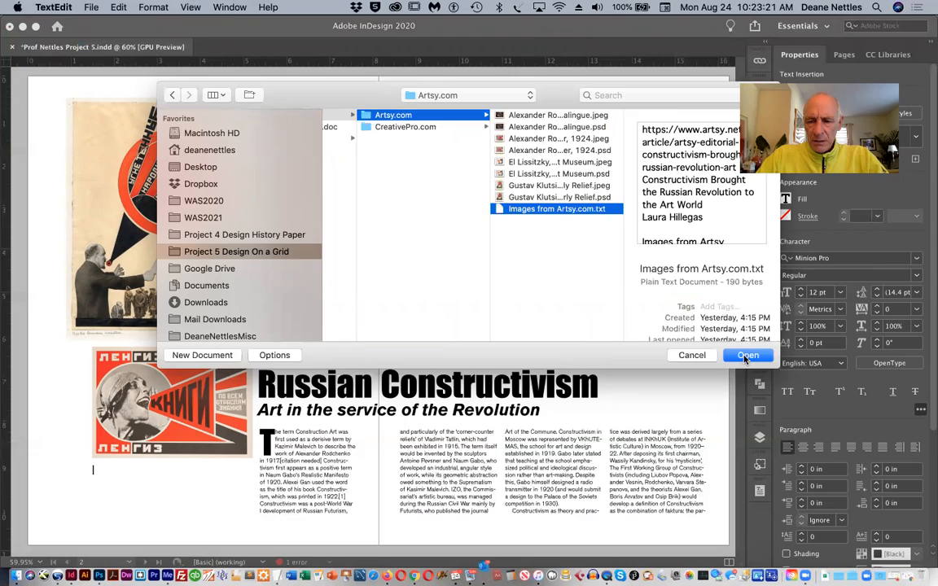
{"action": "left_click", "coordinate": [746, 355]}
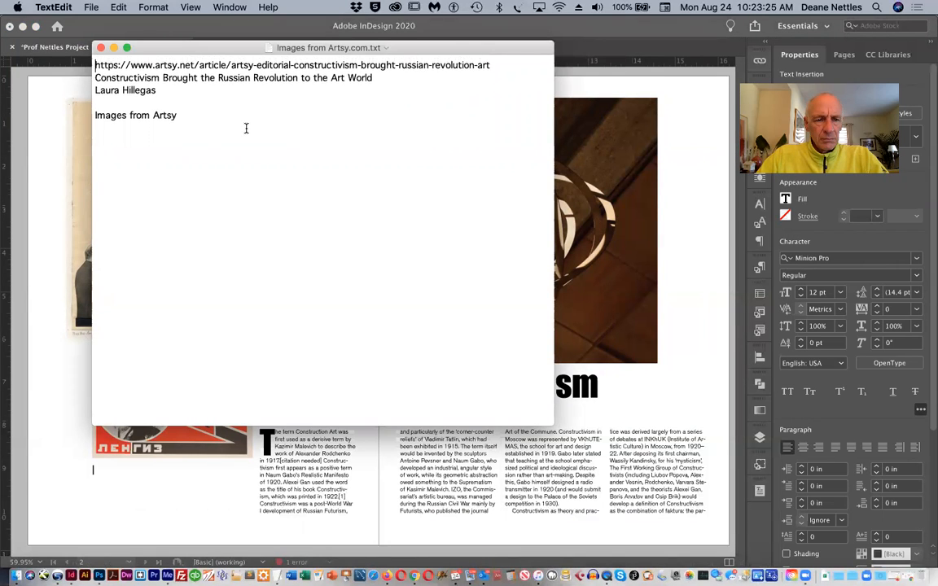
{"action": "key", "text": "Return"}
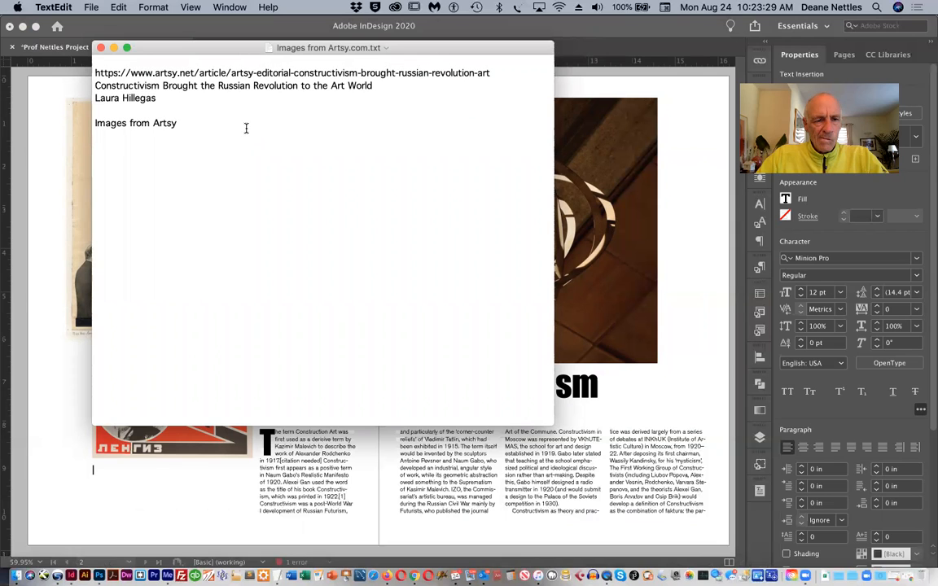
{"action": "key", "text": "BackSpace"}
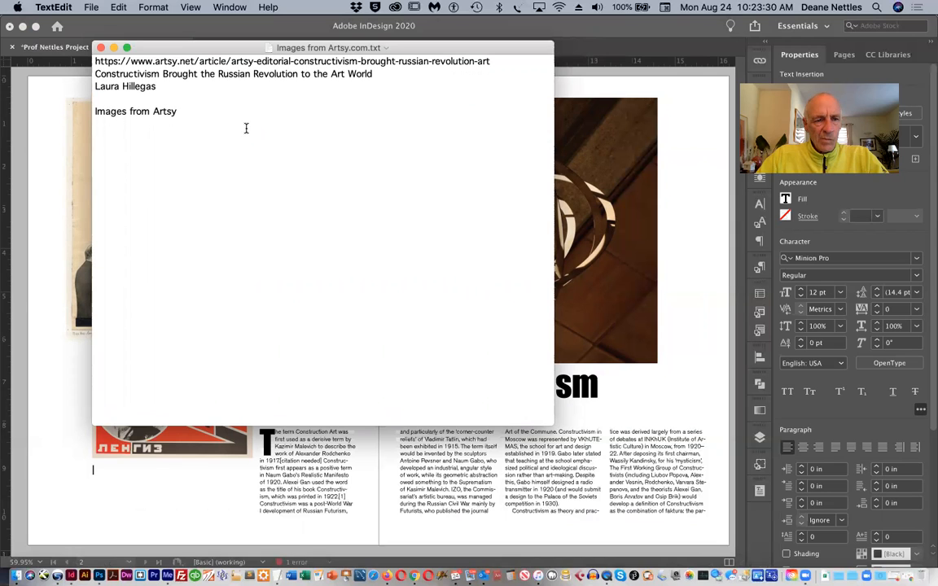
{"action": "left_click", "coordinate": [101, 48]}
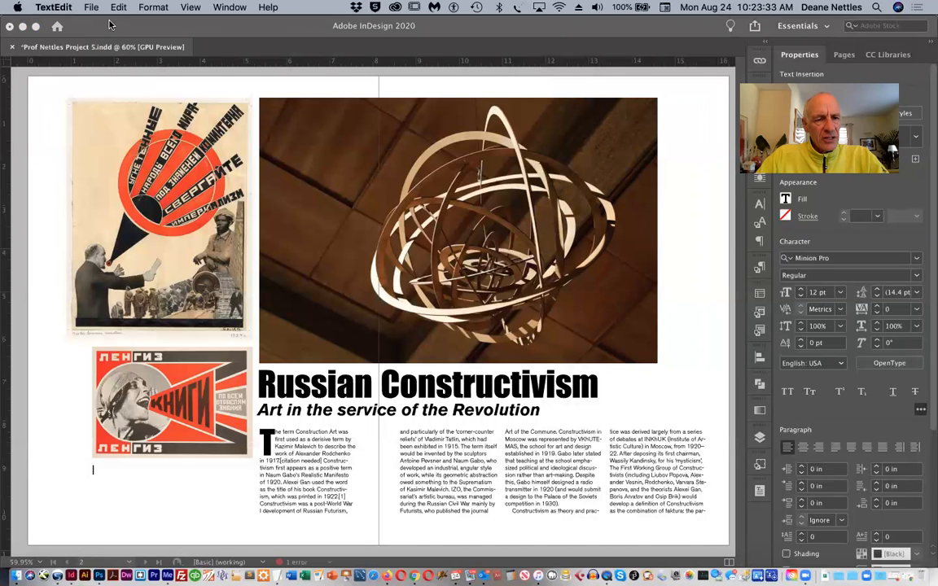
Look through the CreativePro.com and Artsy.com image folders for file names usable as captions, without opening any file
{"action": "left_click", "coordinate": [91, 7]}
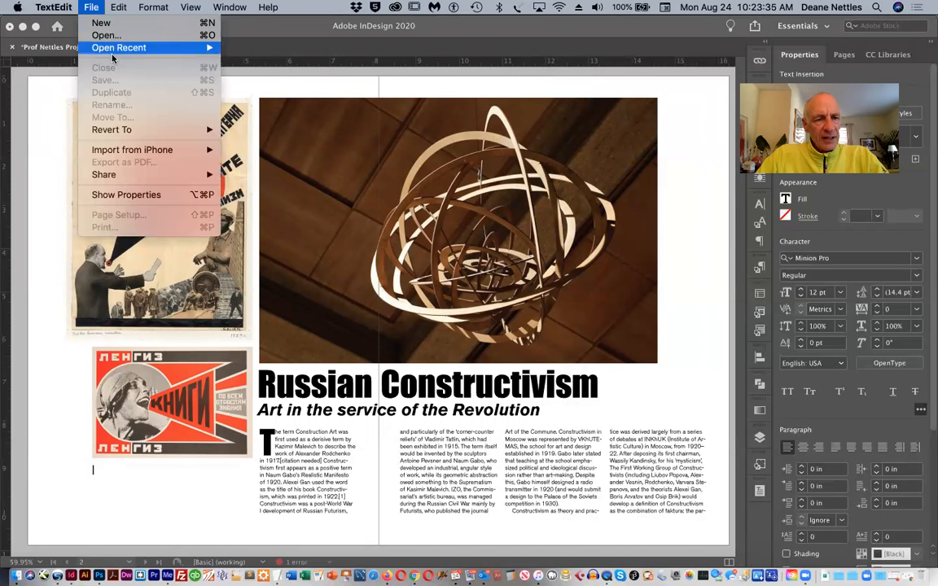
{"action": "mouse_move", "coordinate": [119, 51]}
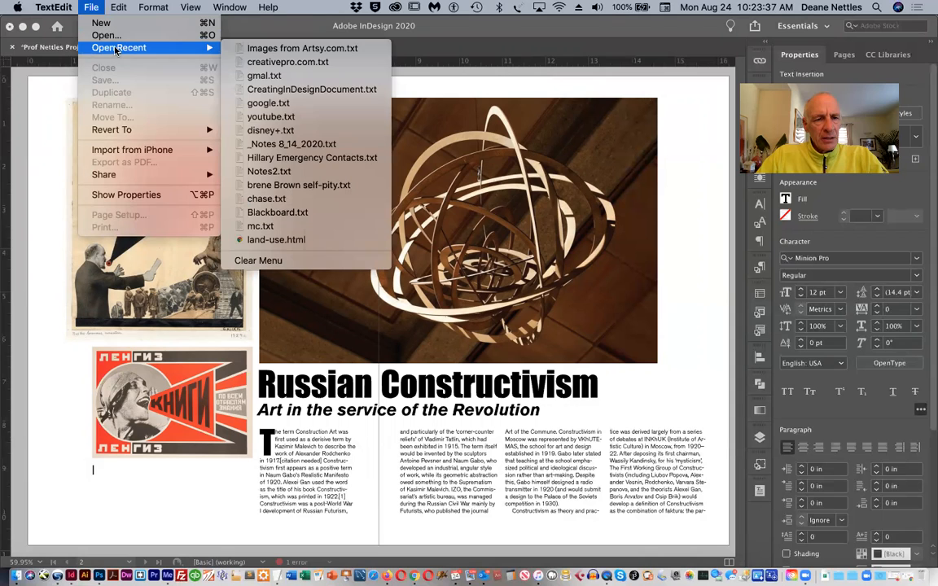
{"action": "left_click", "coordinate": [104, 36]}
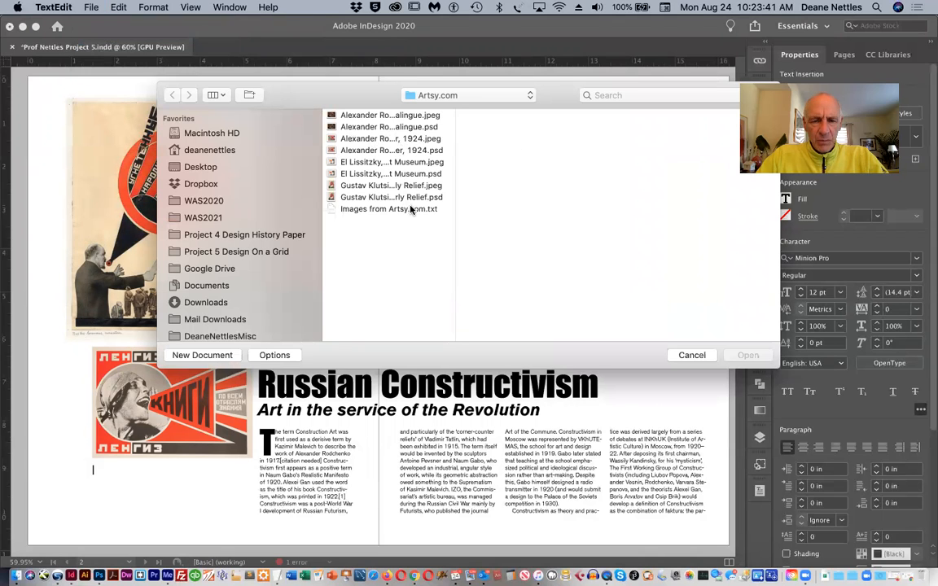
{"action": "left_click", "coordinate": [518, 96]}
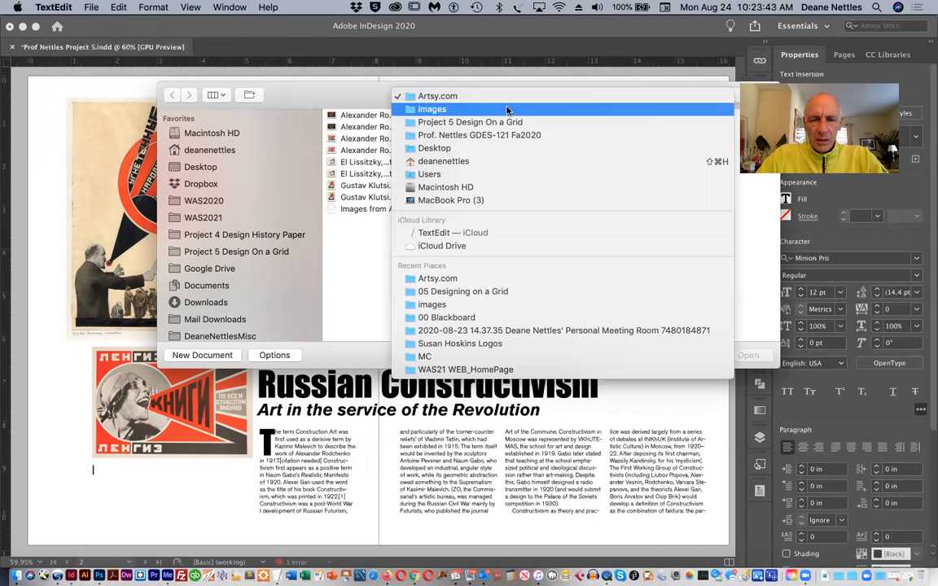
{"action": "left_click", "coordinate": [509, 113]}
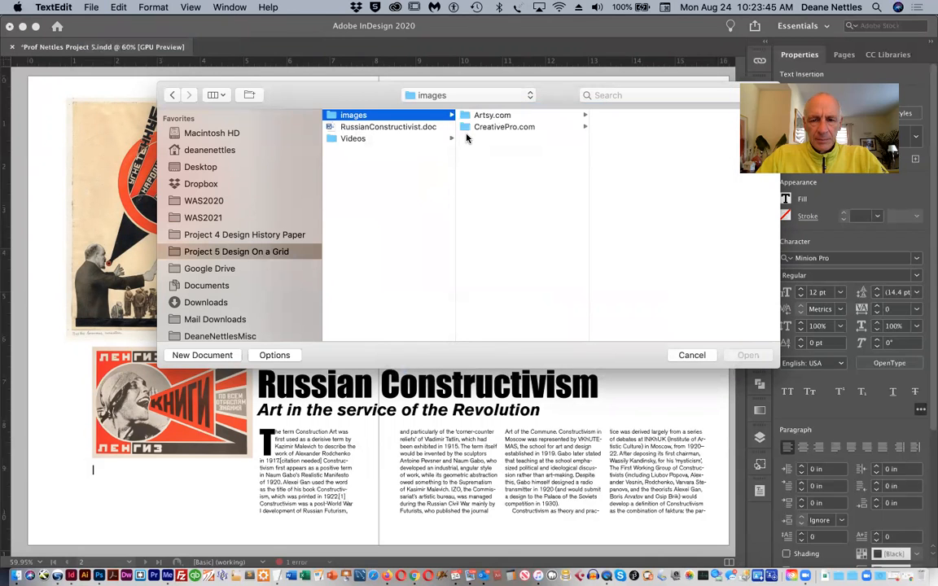
{"action": "left_click", "coordinate": [498, 127]}
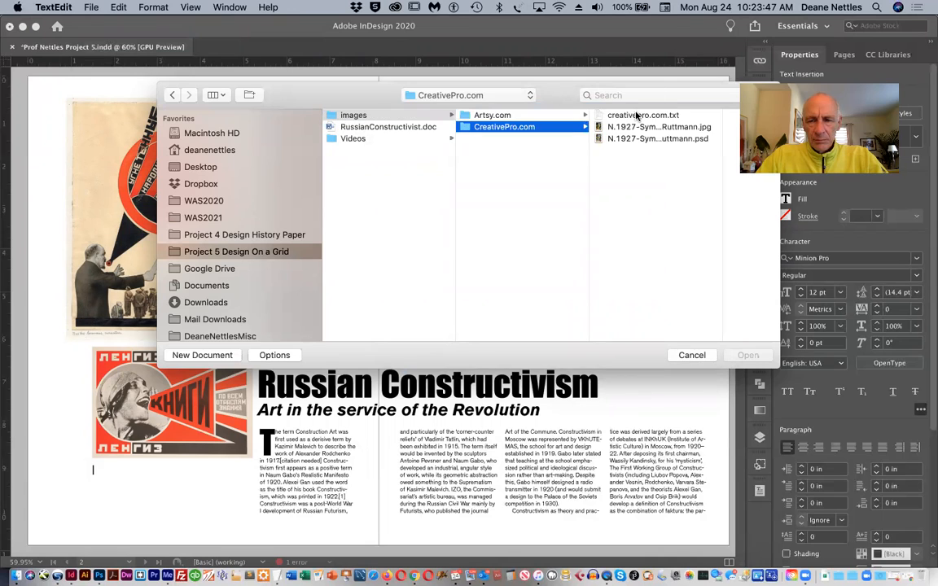
{"action": "left_click", "coordinate": [628, 138]}
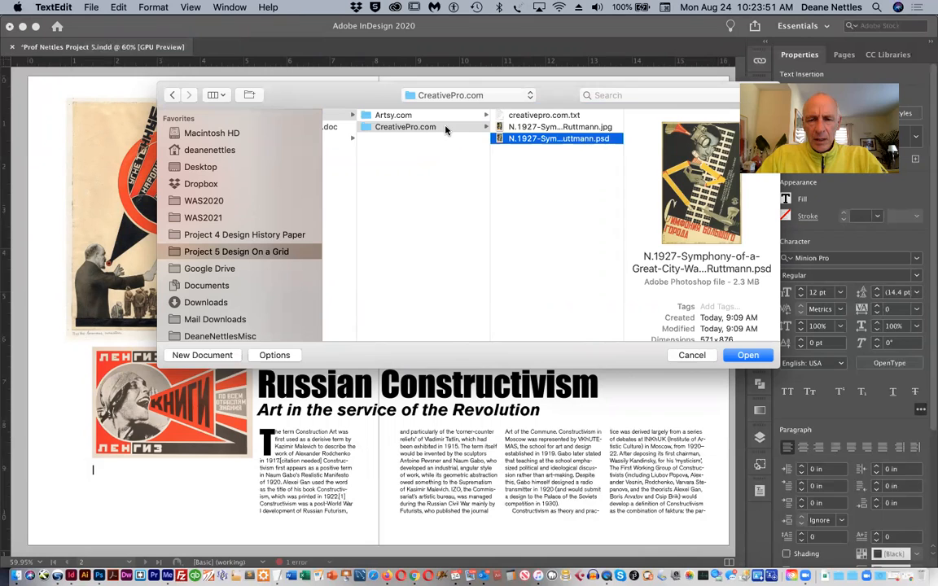
{"action": "left_click", "coordinate": [391, 116]}
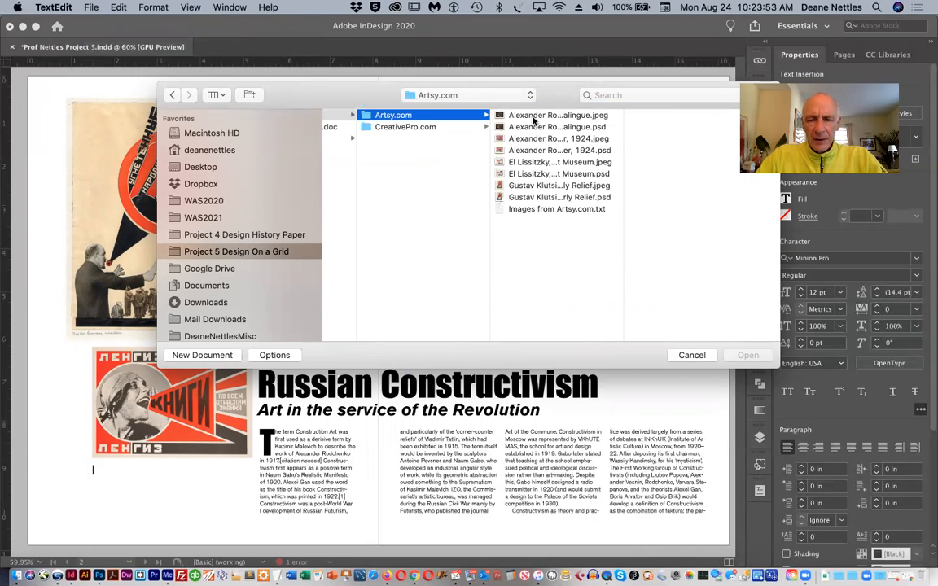
{"action": "left_click", "coordinate": [533, 115]}
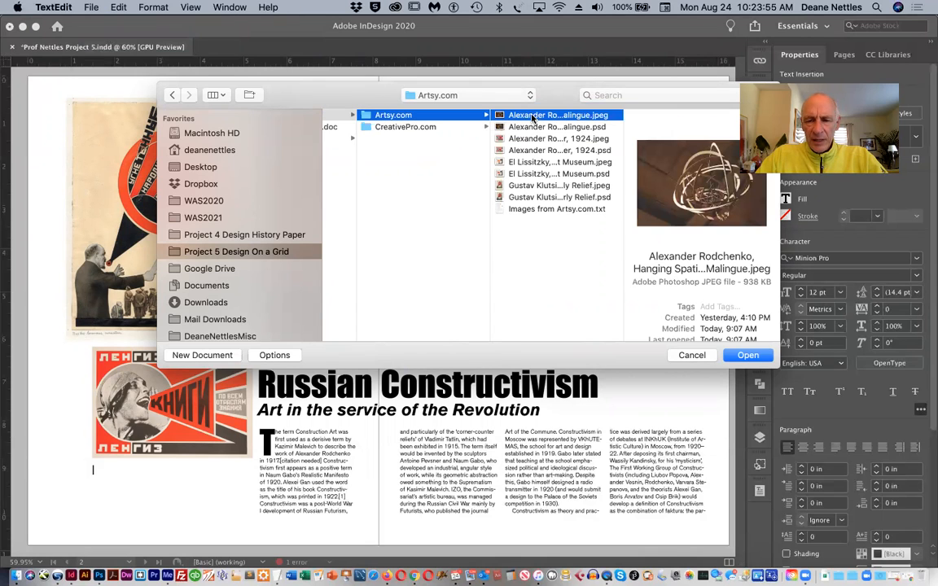
{"action": "left_click", "coordinate": [745, 355]}
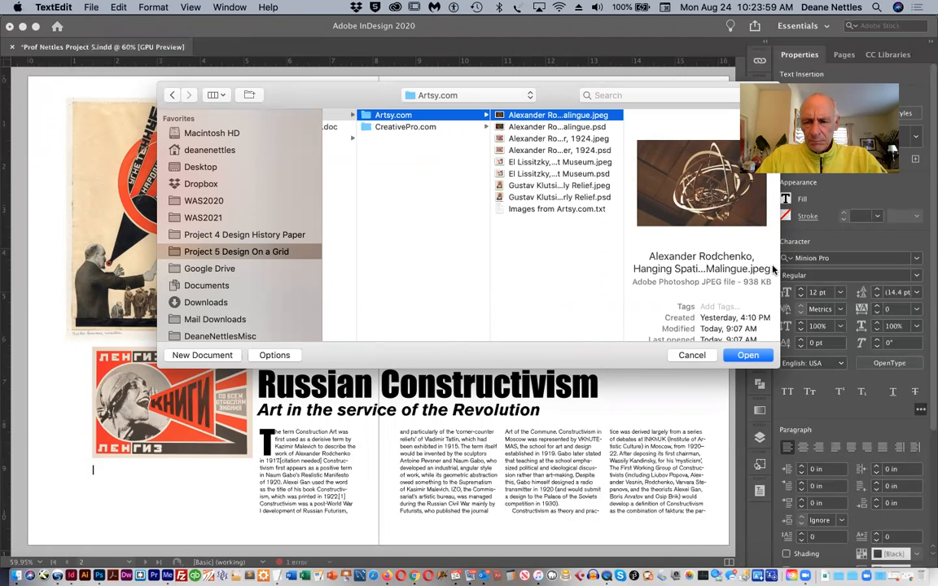
{"action": "left_click", "coordinate": [691, 355]}
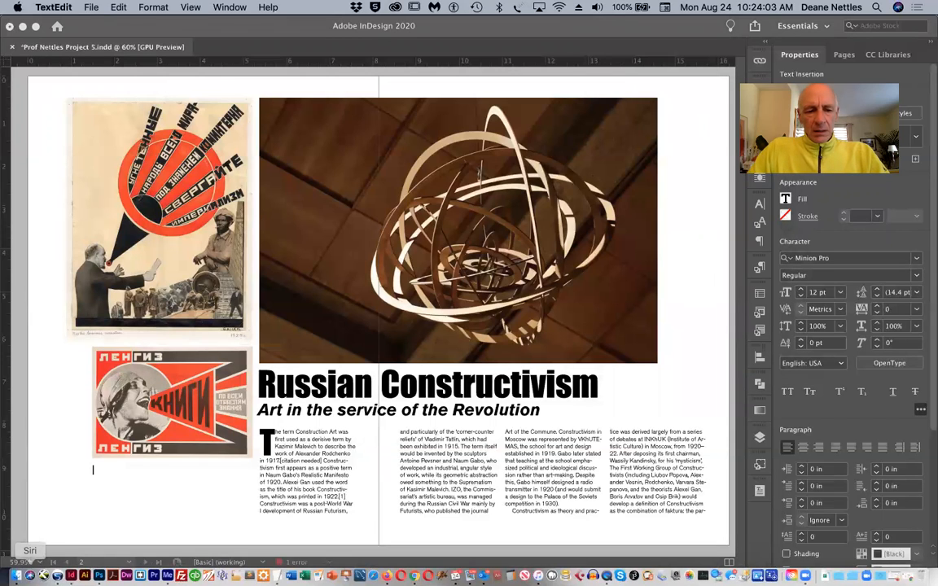
Switch to Finder and copy the file name of the Alexander Rodchenko Hanging Spatial Construction No. 9 JPEG in Artsy.com
{"action": "left_click", "coordinate": [20, 565]}
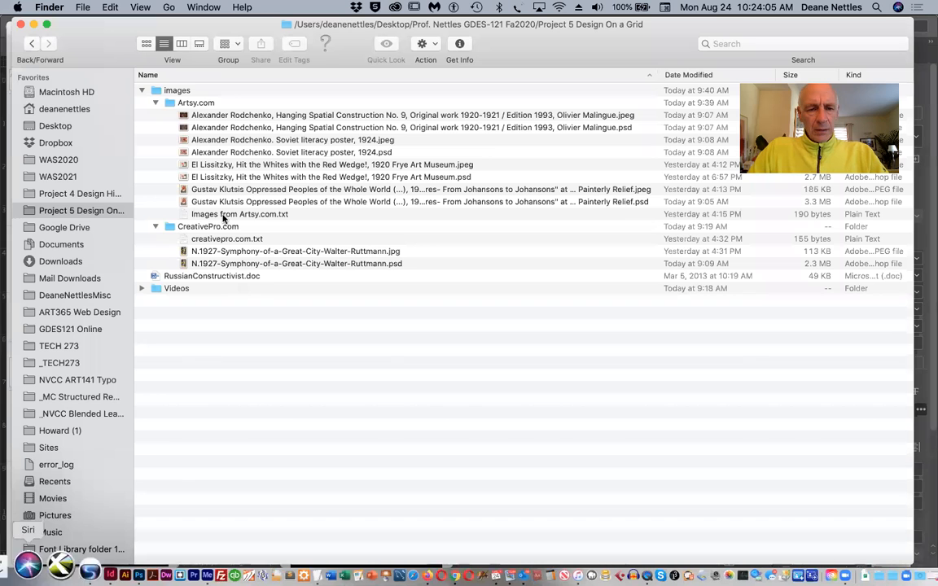
{"action": "left_click", "coordinate": [235, 116]}
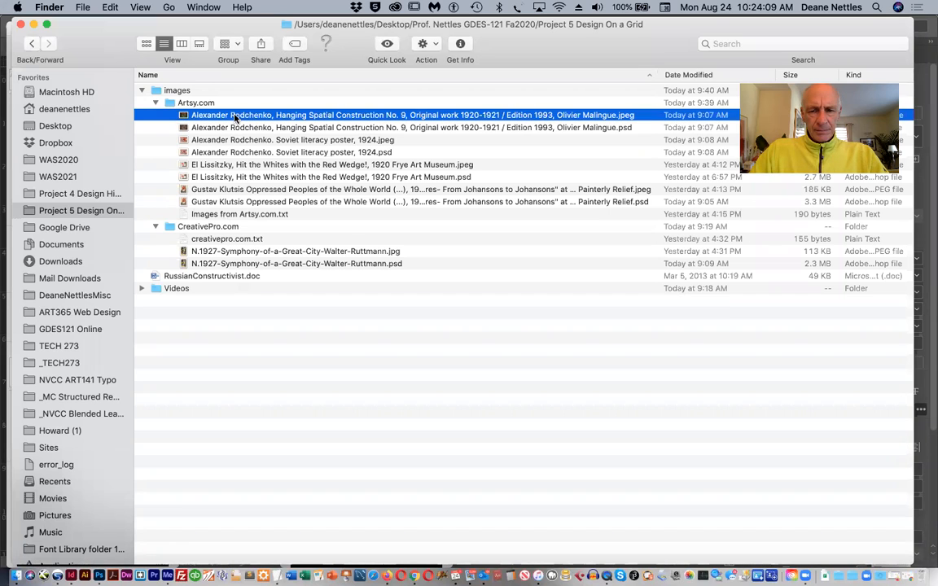
{"action": "left_click", "coordinate": [234, 115]}
{"action": "key", "text": "super+c"}
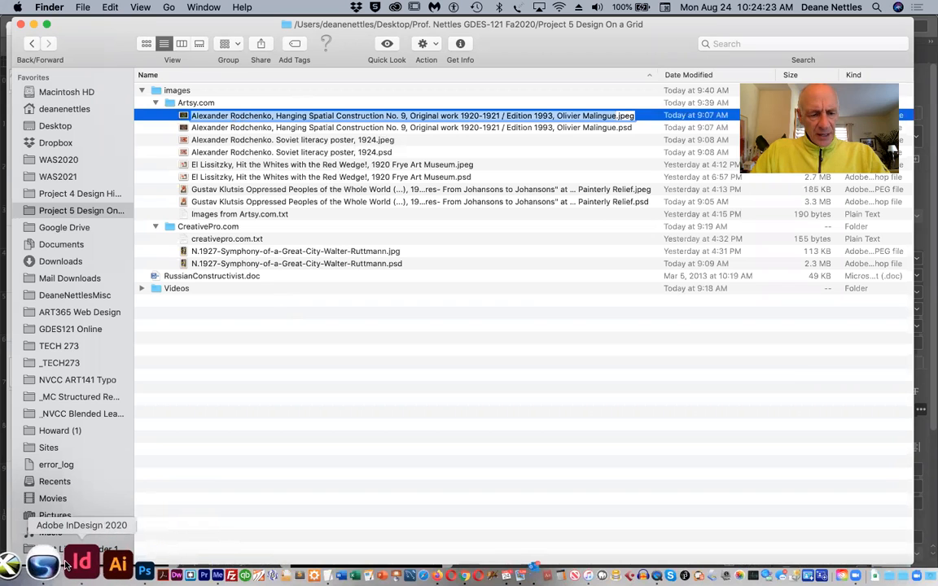
Return to InDesign and enter caption lines "top left:", "top right:" and "above:", pasting the copied Rodchenko credit after "top right:"
{"action": "left_click", "coordinate": [70, 567]}
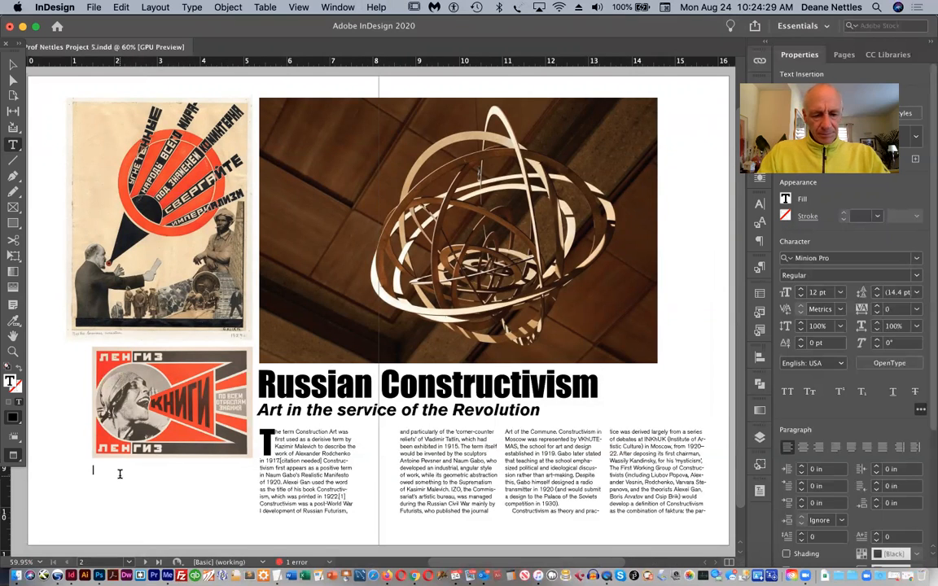
{"action": "type", "text": "top"}
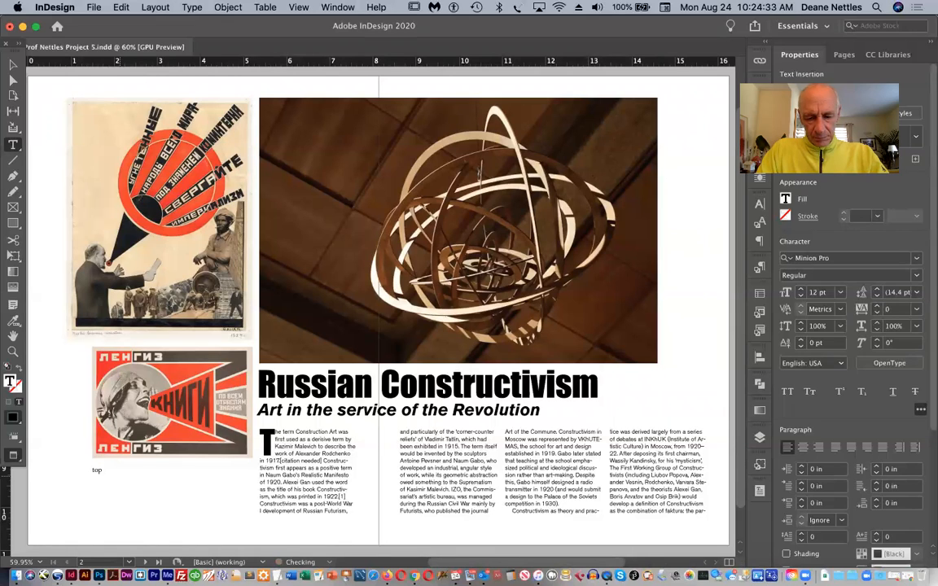
{"action": "type", "text": " left:"}
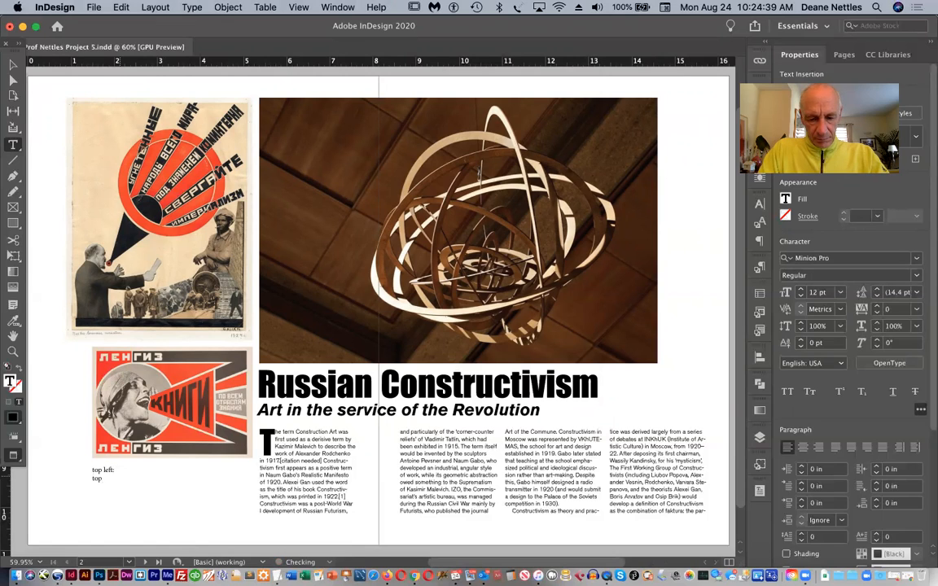
{"action": "type", "text": "ght:"}
{"action": "key", "text": "super+v"}
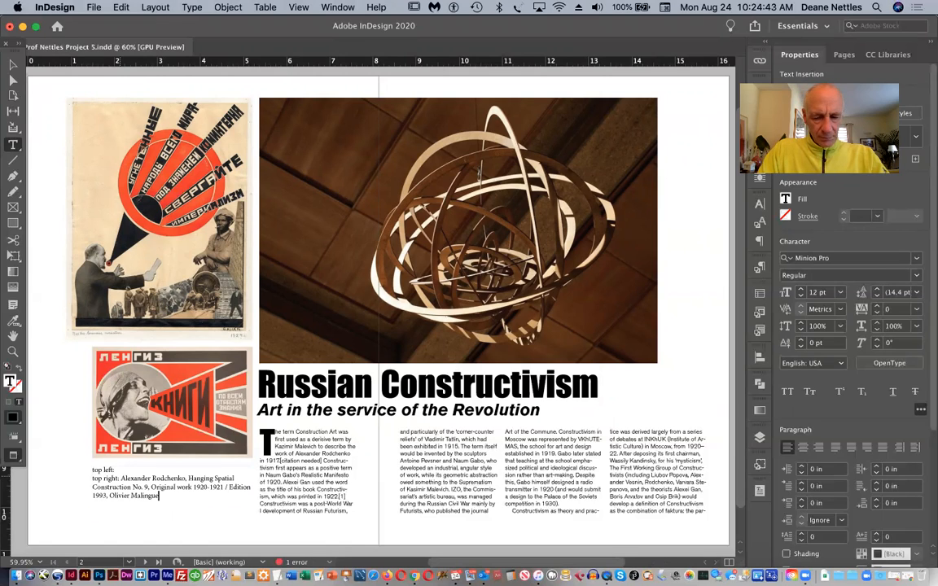
{"action": "key", "text": "Return"}
{"action": "type", "text": "above:"}
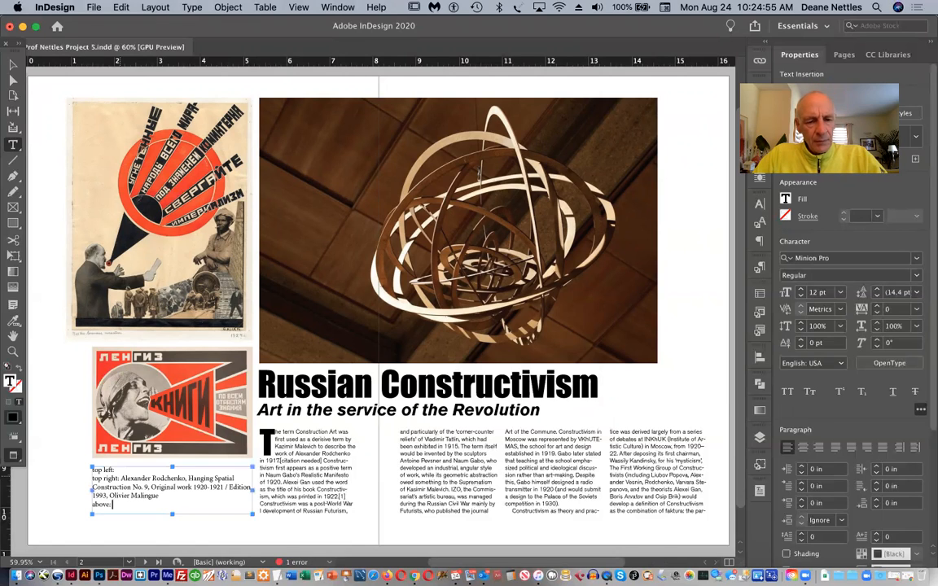
Copy the file name of the Alexander Rodchenko Soviet literacy poster JPEG in Finder and paste it after "above:" in the InDesign caption
{"action": "key", "text": "super+Tab"}
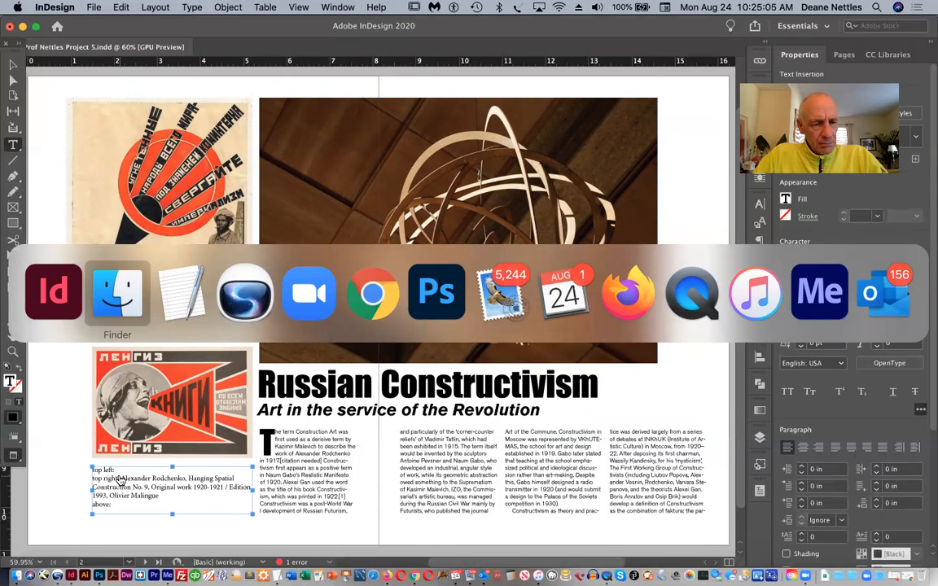
{"action": "key", "text": "super+Tab"}
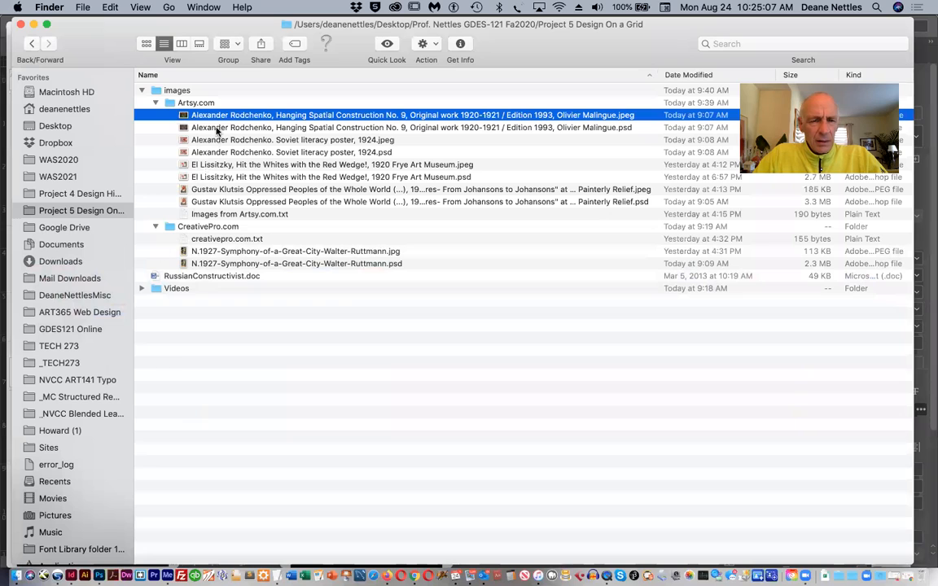
{"action": "left_click", "coordinate": [213, 141]}
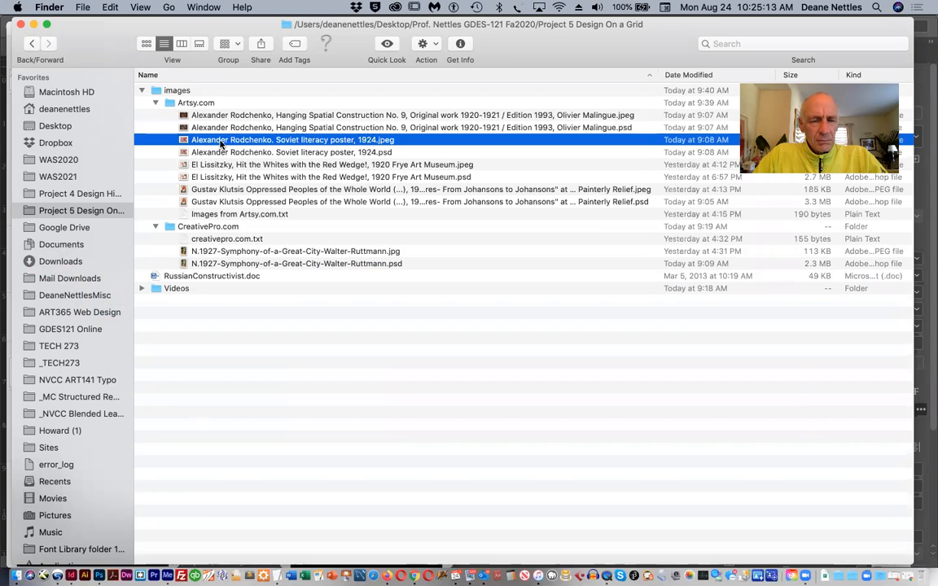
{"action": "left_click", "coordinate": [220, 142]}
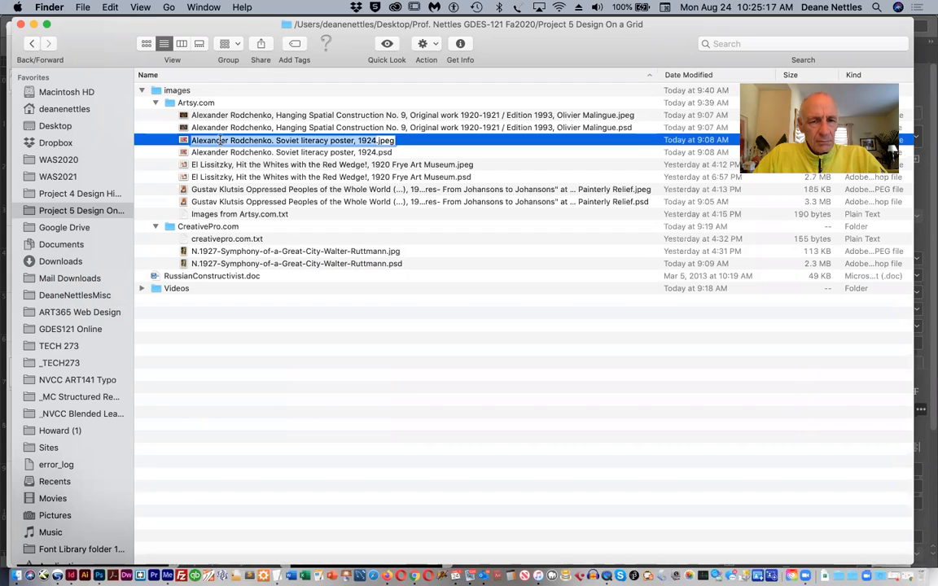
{"action": "key", "text": "super+Tab"}
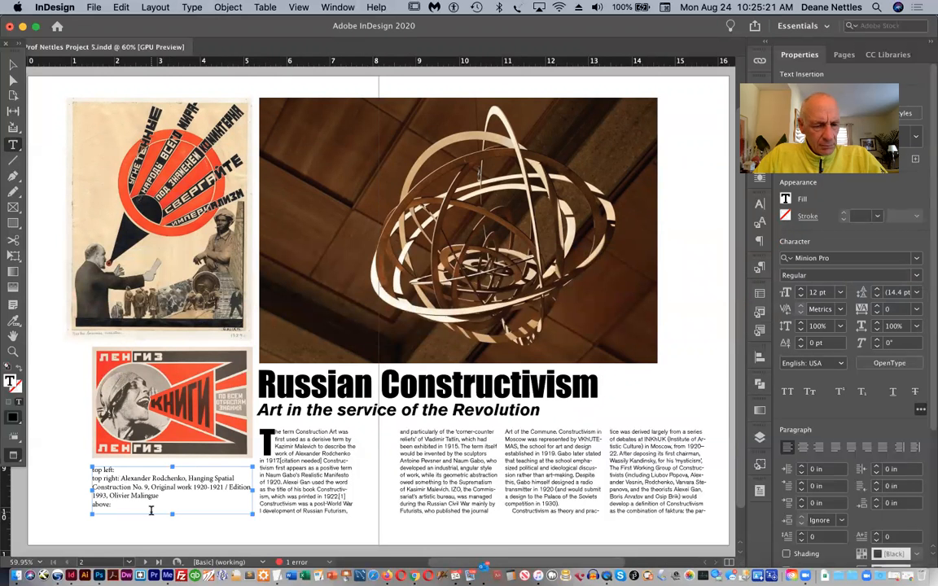
{"action": "key", "text": "super+v"}
Copy the Gustav Klutsis Oppressed Peoples JPEG's file name in Finder and paste it after "top left:" in the InDesign caption
{"action": "key", "text": "super+Tab"}
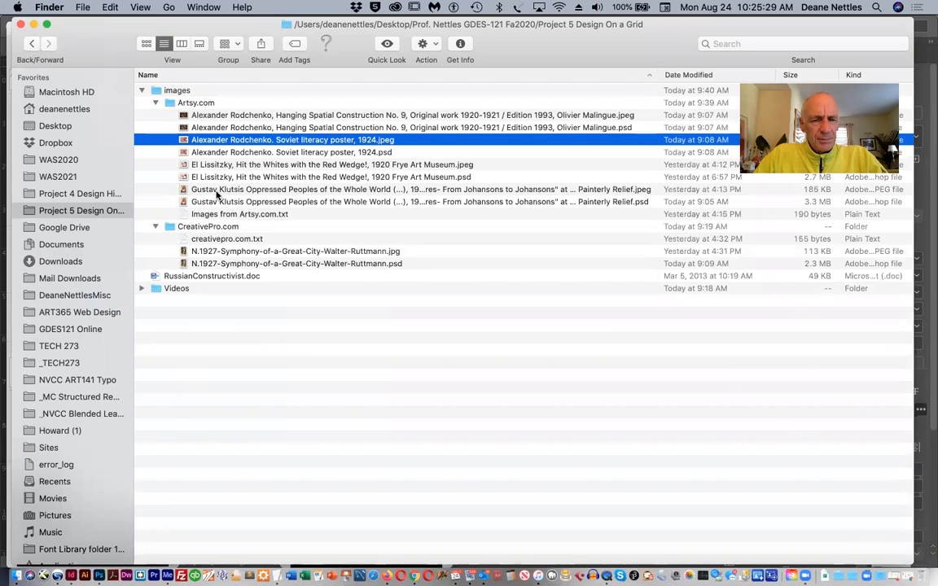
{"action": "left_click", "coordinate": [217, 190]}
{"action": "left_click", "coordinate": [217, 189]}
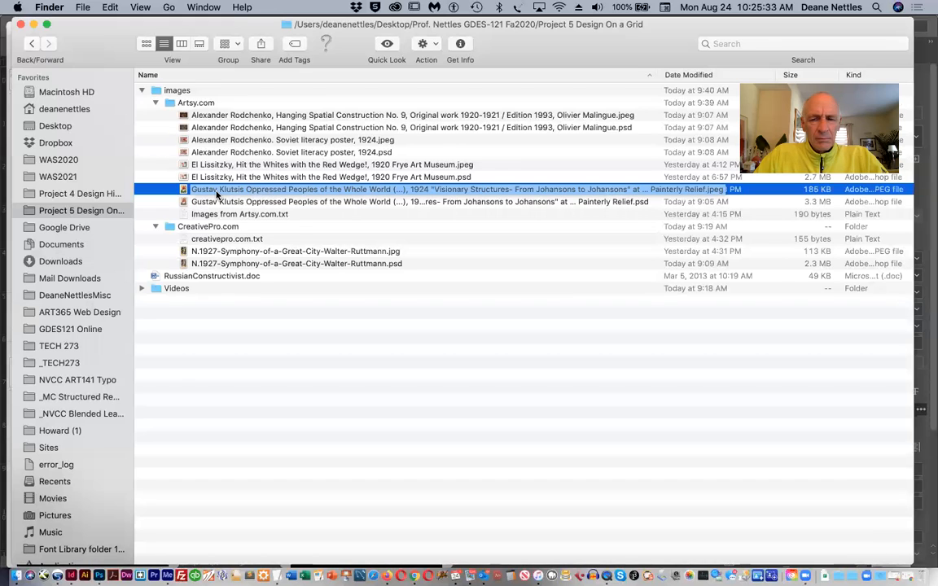
{"action": "key", "text": "Escape"}
{"action": "left_click", "coordinate": [217, 192]}
{"action": "key", "text": "super+c"}
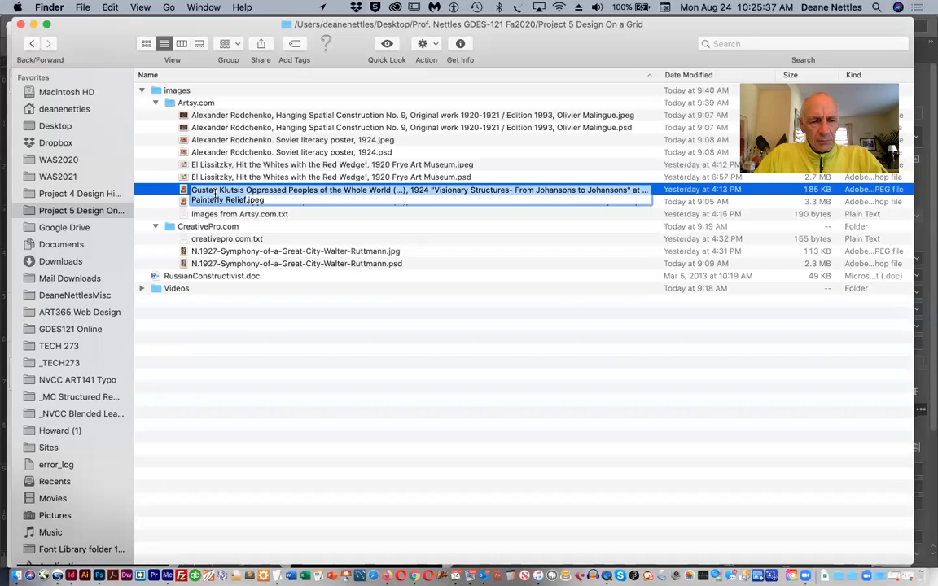
{"action": "key", "text": "super+Tab"}
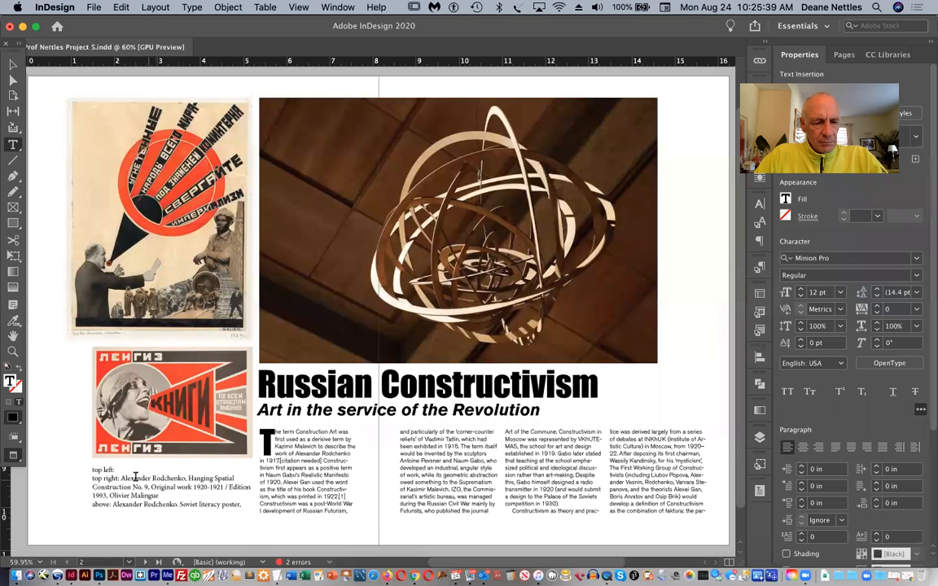
{"action": "left_click", "coordinate": [126, 471]}
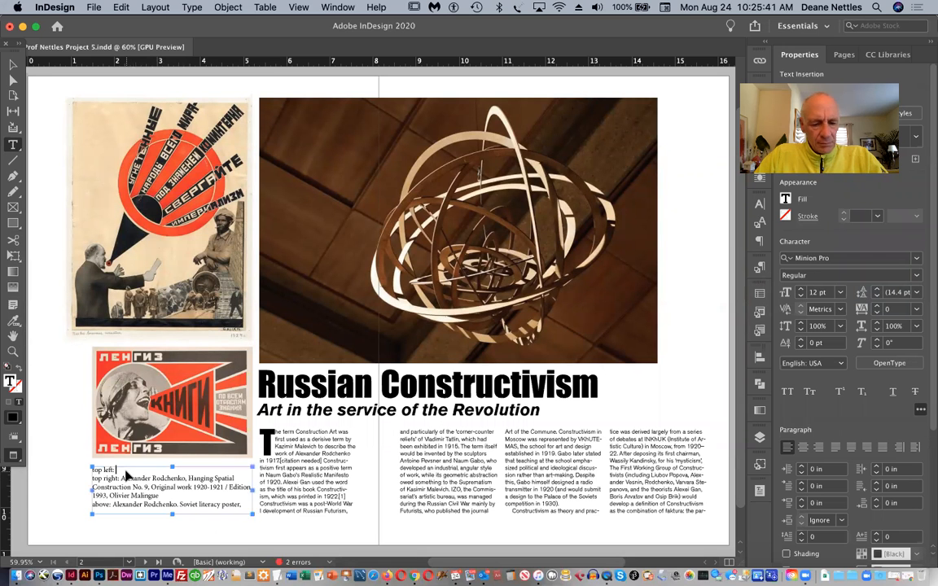
{"action": "key", "text": "super+v"}
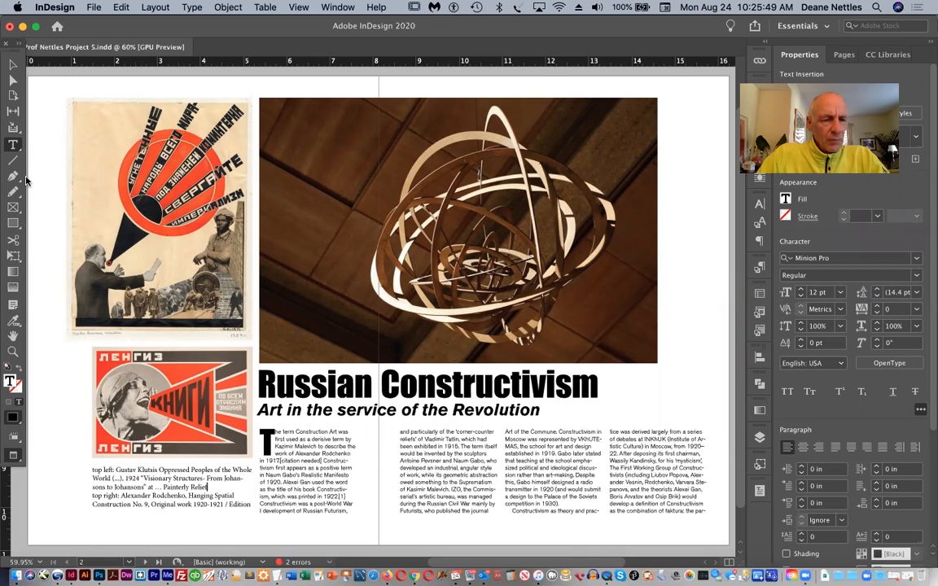
Extend the caption frame slightly downward and set all its text to 10 pt with 12 pt leading
{"action": "left_click", "coordinate": [12, 65]}
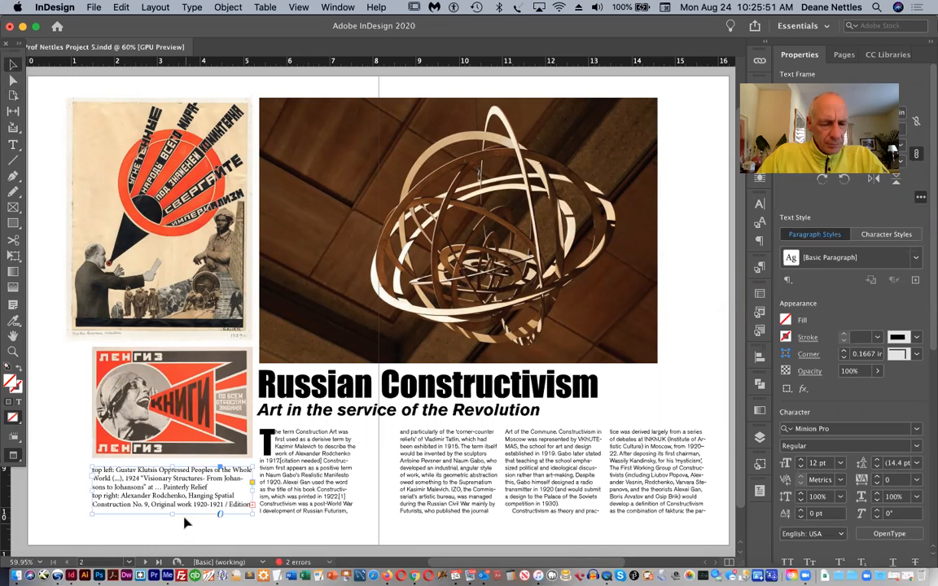
{"action": "left_click_drag", "start_coordinate": [171, 513], "coordinate": [170, 522]}
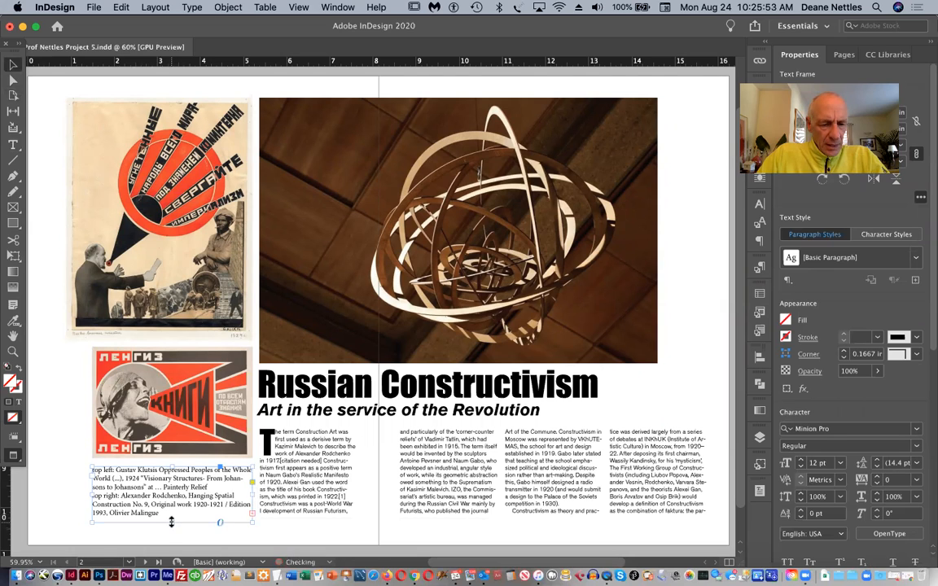
{"action": "double_click", "coordinate": [166, 512]}
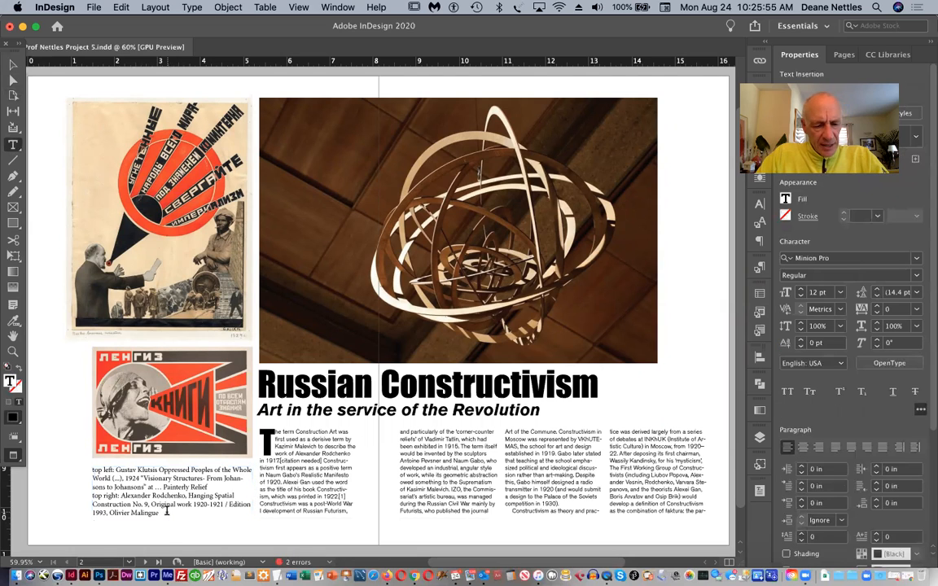
{"action": "key", "text": "super+a"}
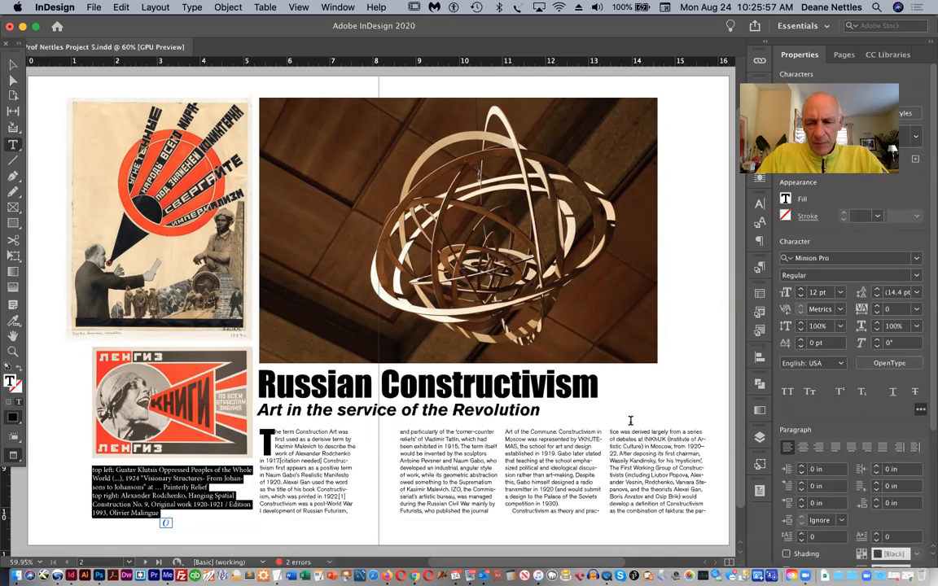
{"action": "left_click", "coordinate": [800, 296]}
{"action": "left_click", "coordinate": [800, 296]}
{"action": "left_click", "coordinate": [876, 296]}
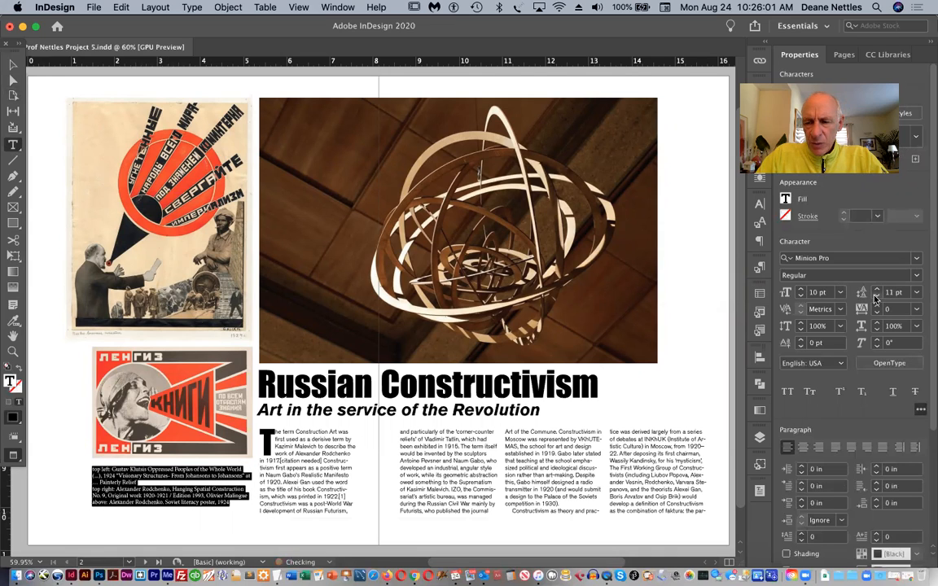
{"action": "left_click", "coordinate": [876, 289]}
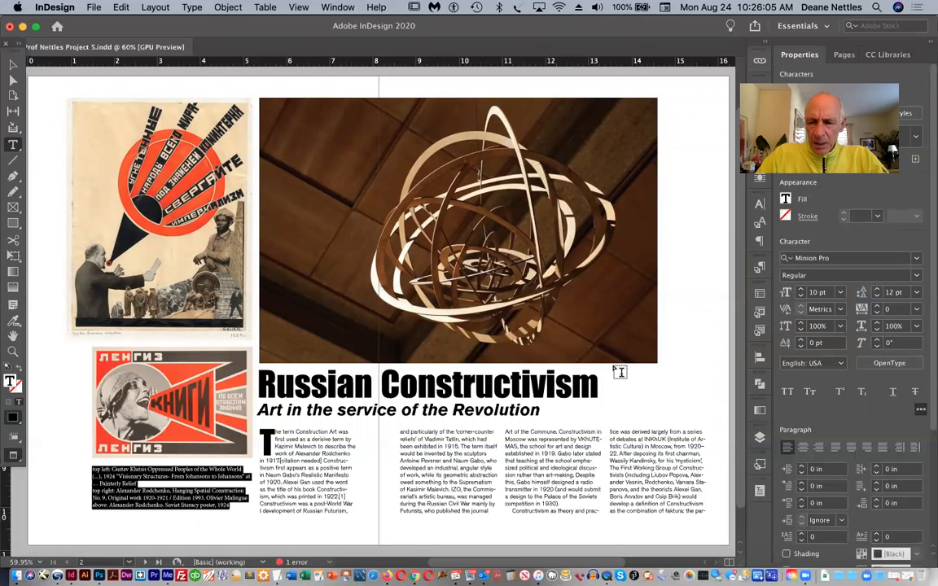
Change the caption text's font to Berthold Akzidenz Grotesk Italic
{"action": "left_click", "coordinate": [833, 258]}
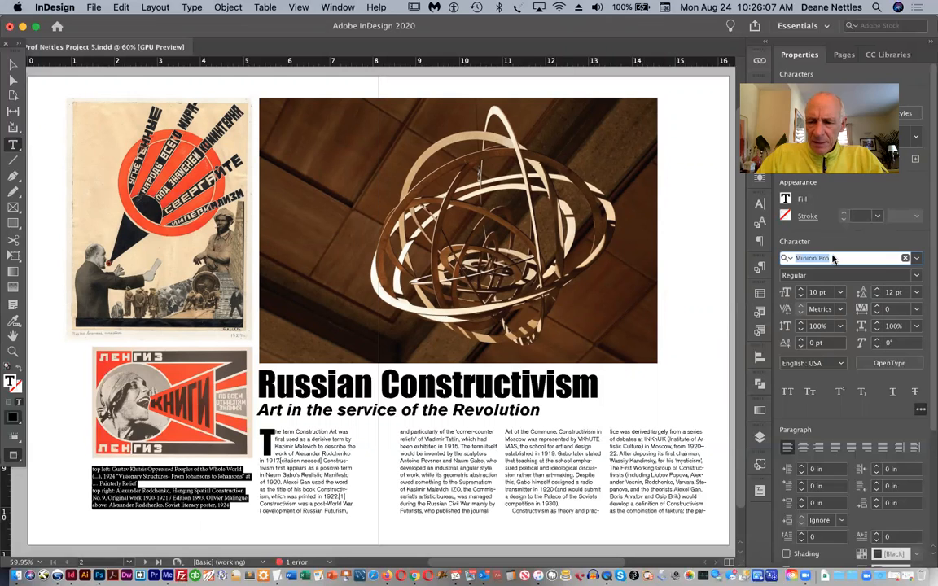
{"action": "type", "text": "ak"}
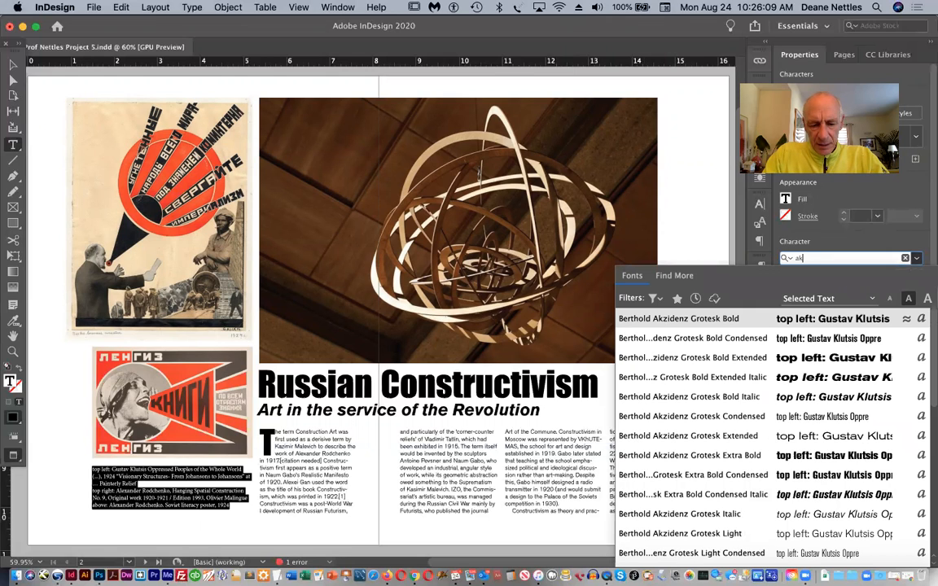
{"action": "type", "text": "z"}
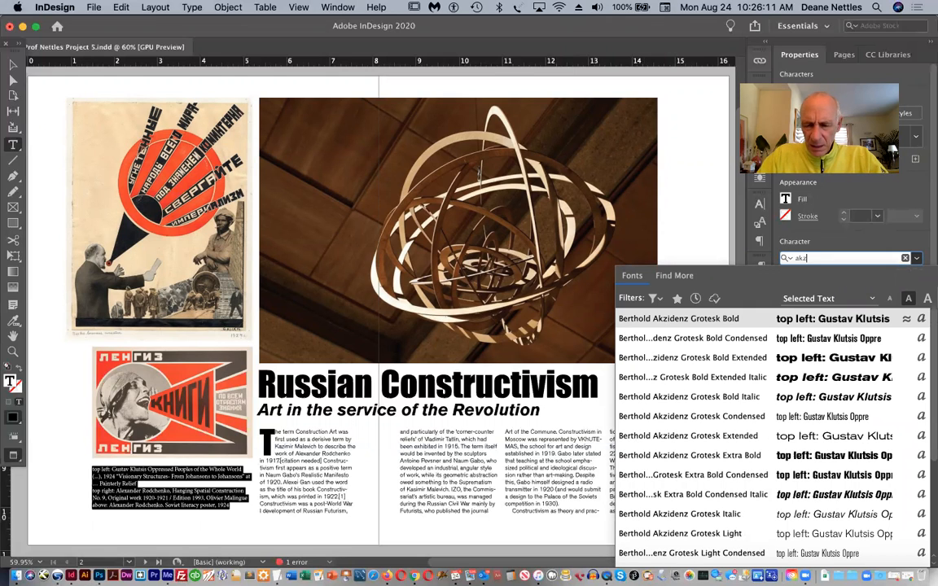
{"action": "left_click", "coordinate": [708, 513]}
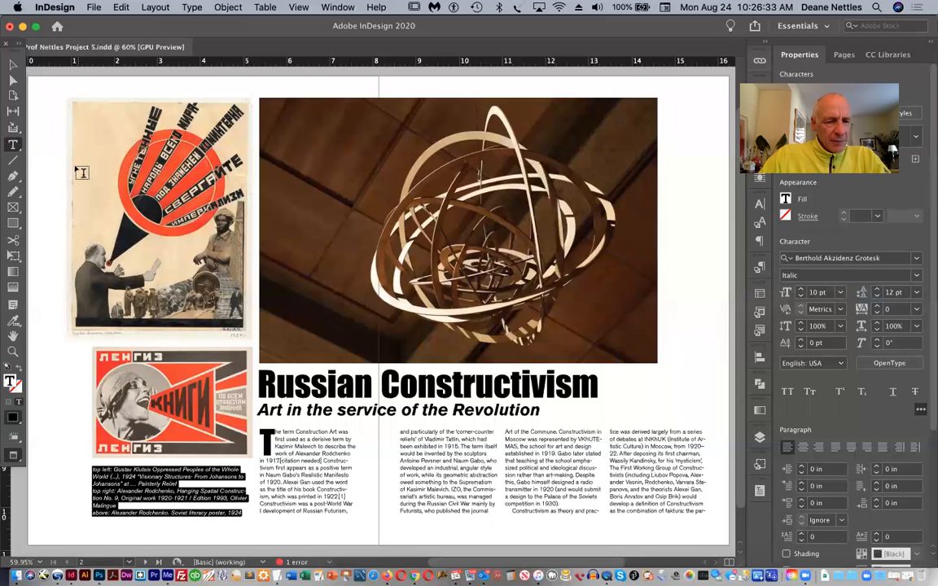
Scale the Klutsis poster down slightly with its image, keeping its upper-right corner fixed
{"action": "left_click", "coordinate": [12, 65]}
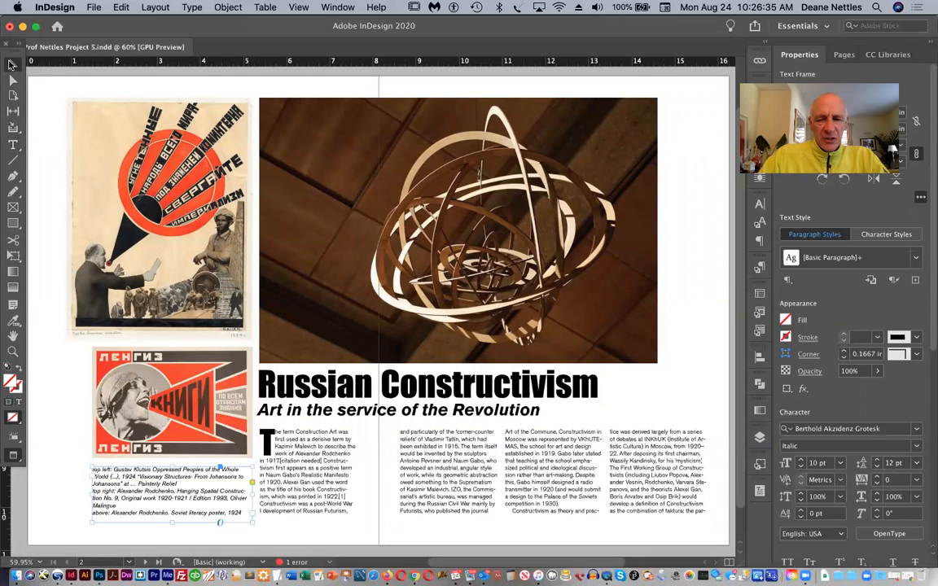
{"action": "left_click", "coordinate": [150, 307]}
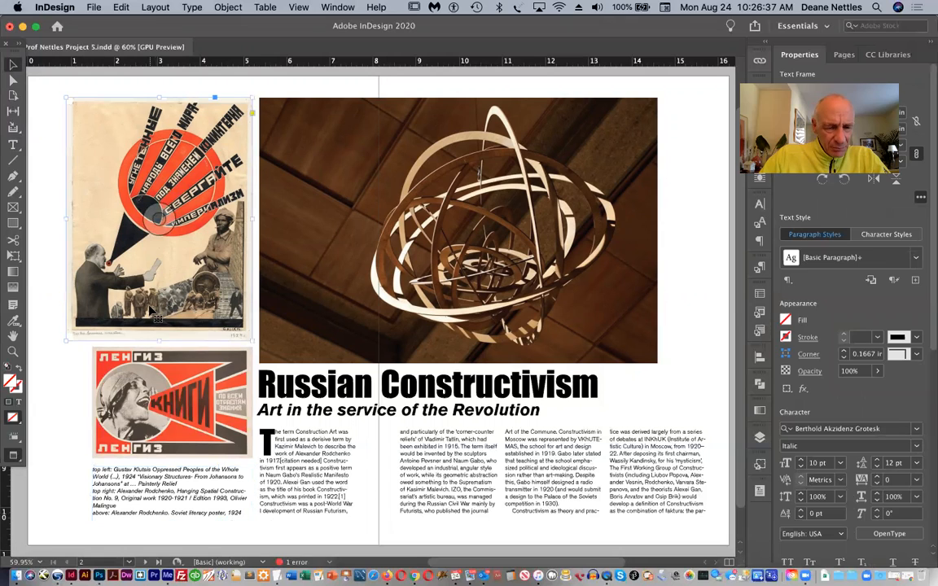
{"action": "left_click_drag", "start_coordinate": [65, 341], "coordinate": [72, 327]}
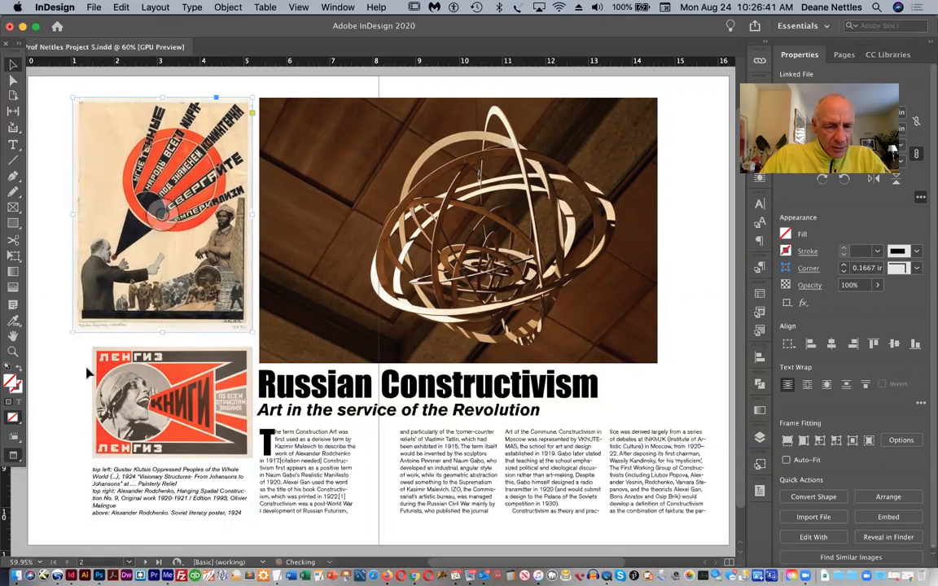
Move the Soviet literacy poster and the caption block below it up slightly, keeping both aligned to the column
{"action": "left_click", "coordinate": [145, 369]}
{"action": "left_click_drag", "start_coordinate": [145, 369], "coordinate": [145, 363]}
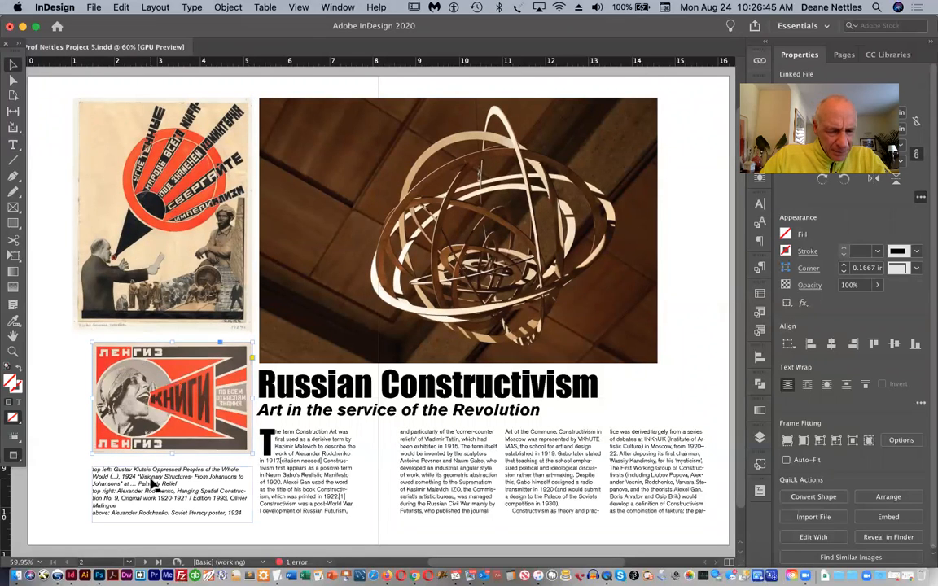
{"action": "left_click_drag", "start_coordinate": [151, 482], "coordinate": [153, 481]}
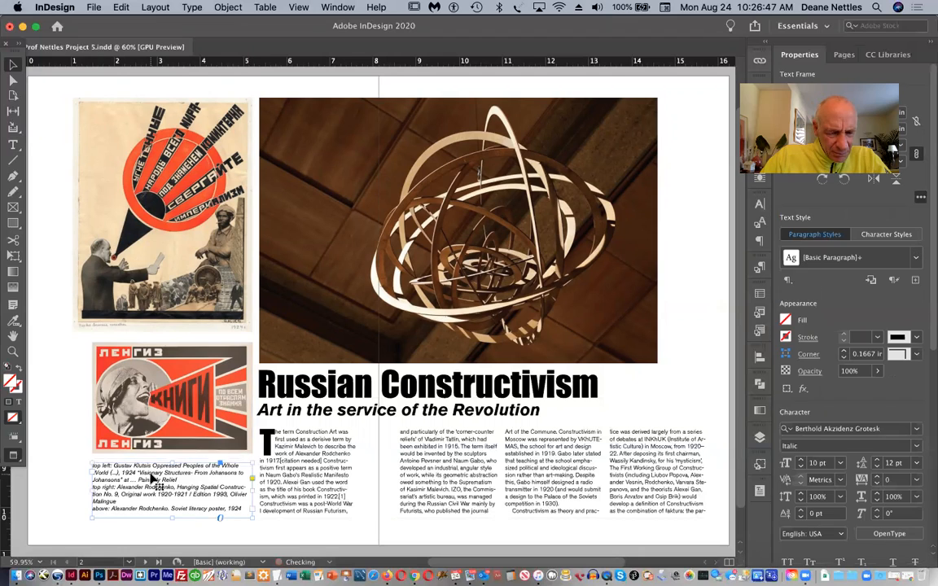
Show the layout guides and nudge the caption block down so its last line sits on the bottom margin
{"action": "left_click", "coordinate": [13, 457]}
{"action": "left_click", "coordinate": [59, 472]}
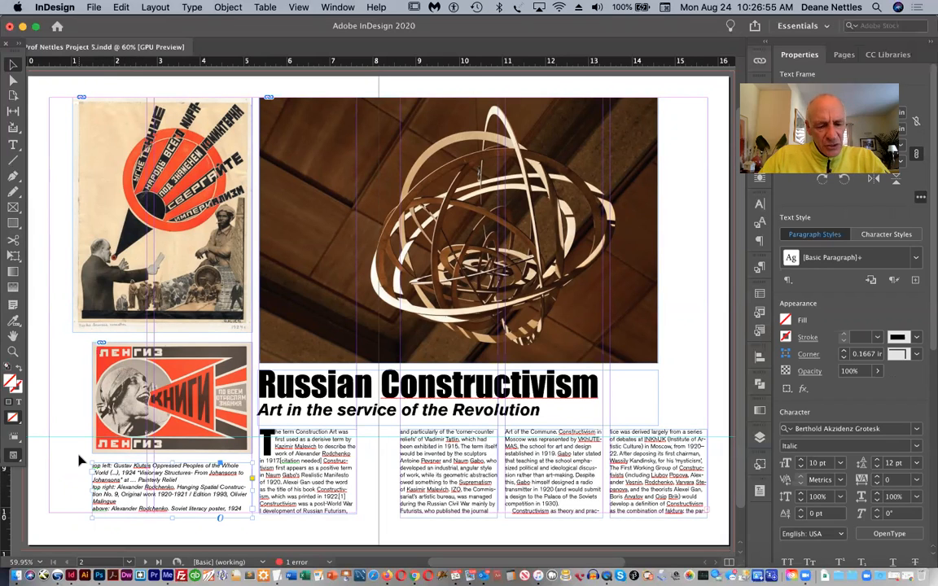
{"action": "left_click", "coordinate": [13, 350]}
{"action": "left_click_drag", "start_coordinate": [58, 442], "coordinate": [222, 516]}
{"action": "scroll", "coordinate": [222, 516], "scroll_direction": "down", "scroll_amount": 8}
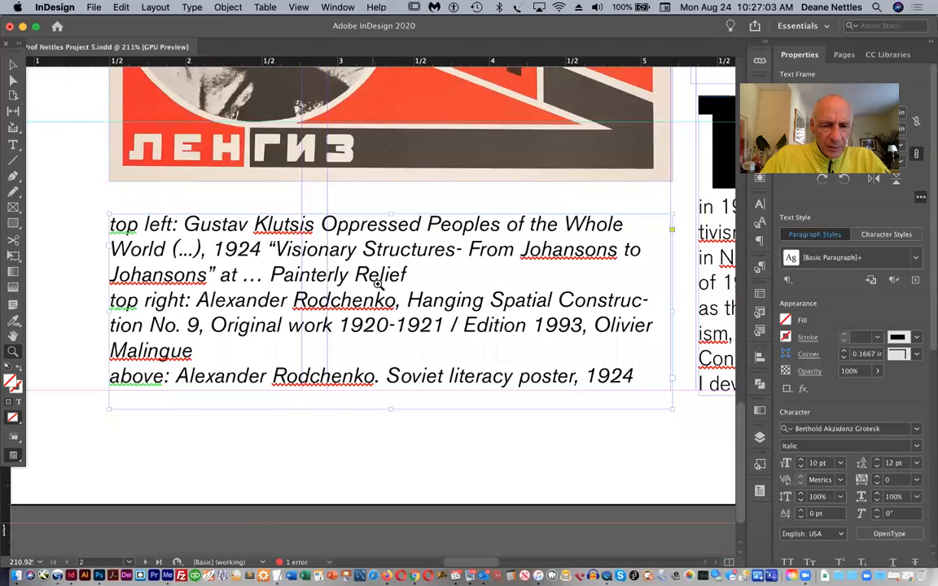
{"action": "key", "text": "v"}
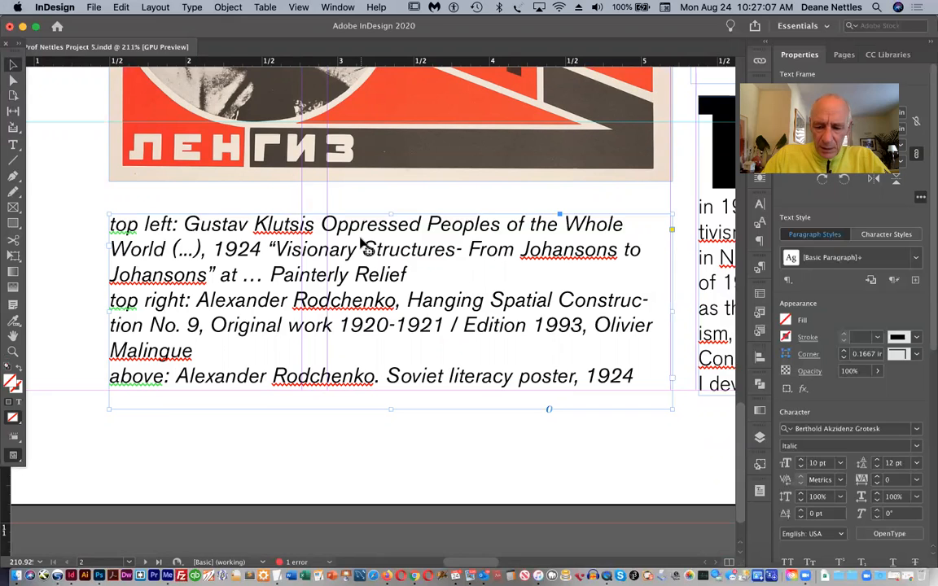
{"action": "key", "text": "Down"}
{"action": "key", "text": "Down"}
{"action": "key", "text": "Down"}
{"action": "key", "text": "Down"}
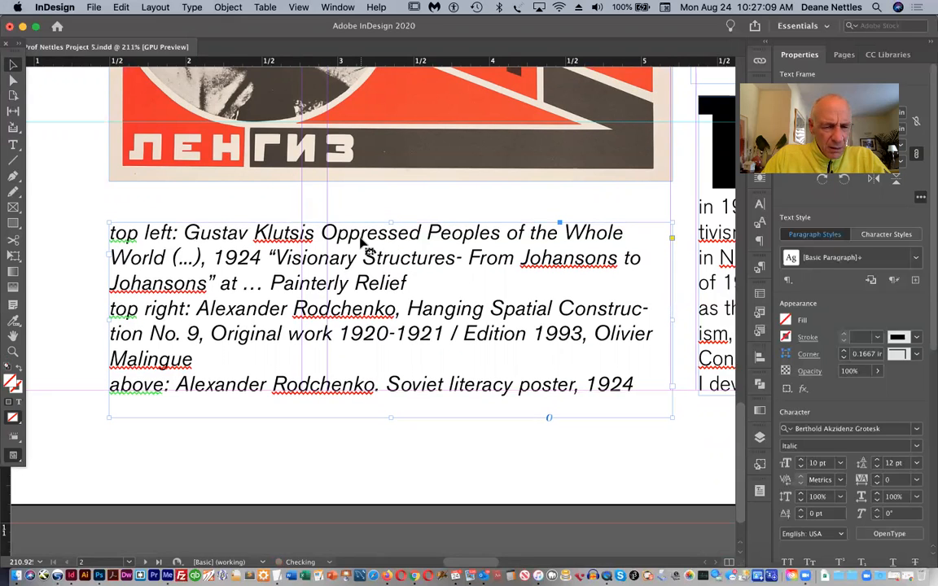